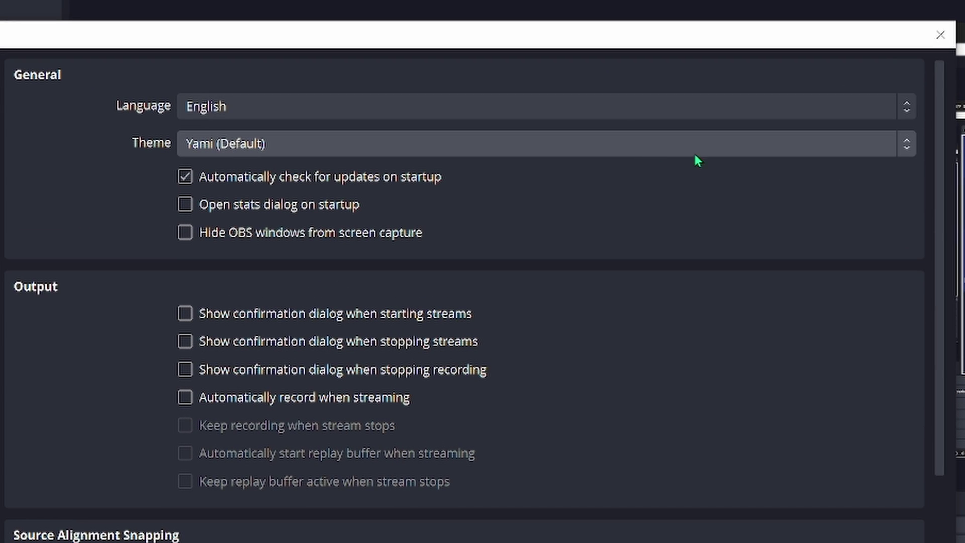
left_click(901, 147)
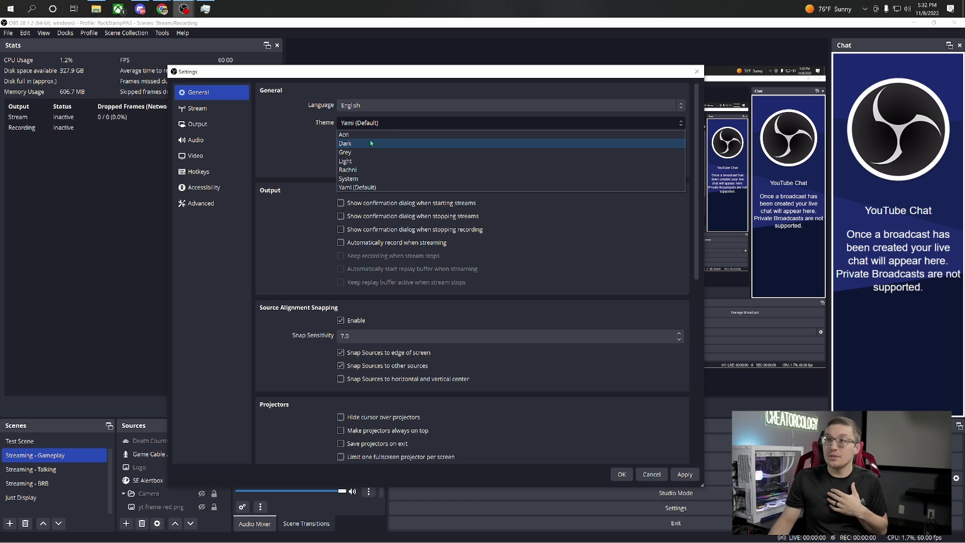
key("Escape")
key("a")
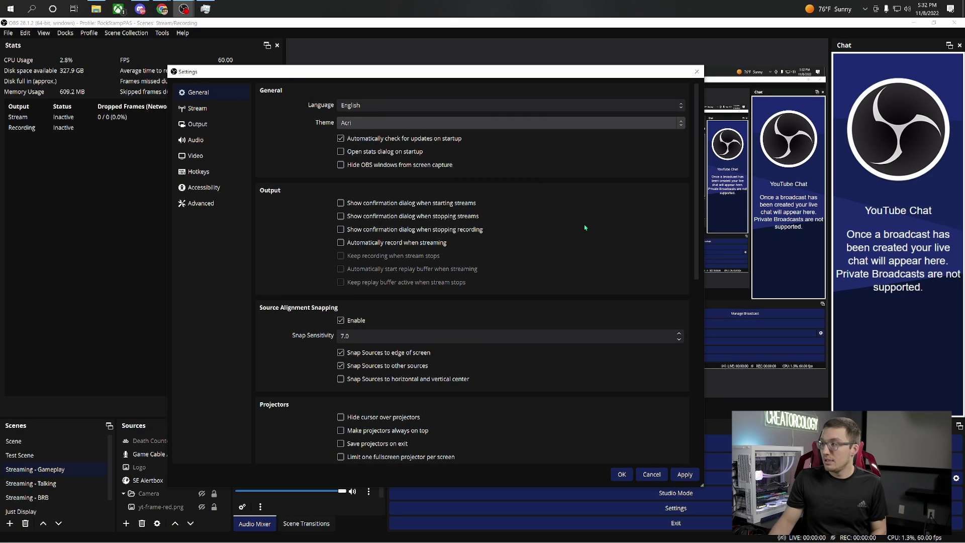
left_click(482, 124)
key("Escape")
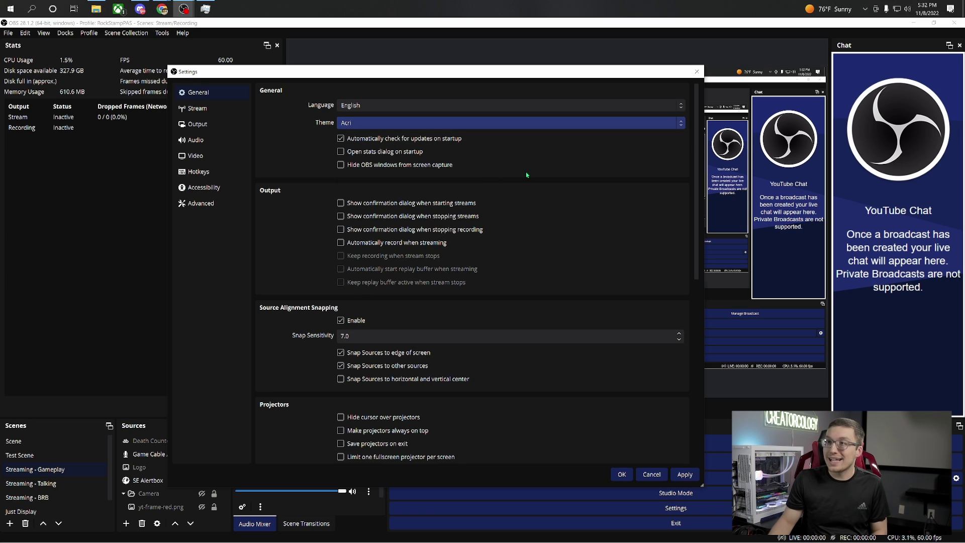
key("r")
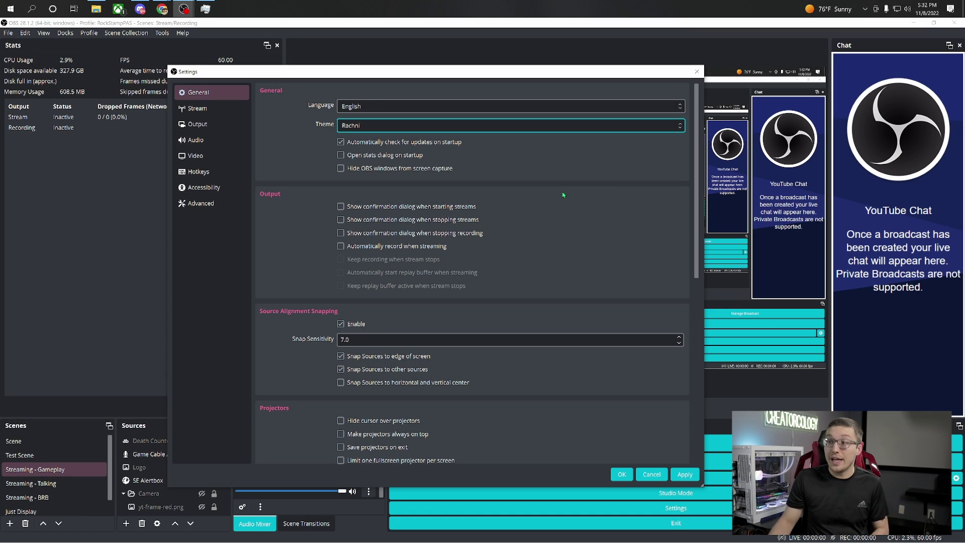
left_click(525, 125)
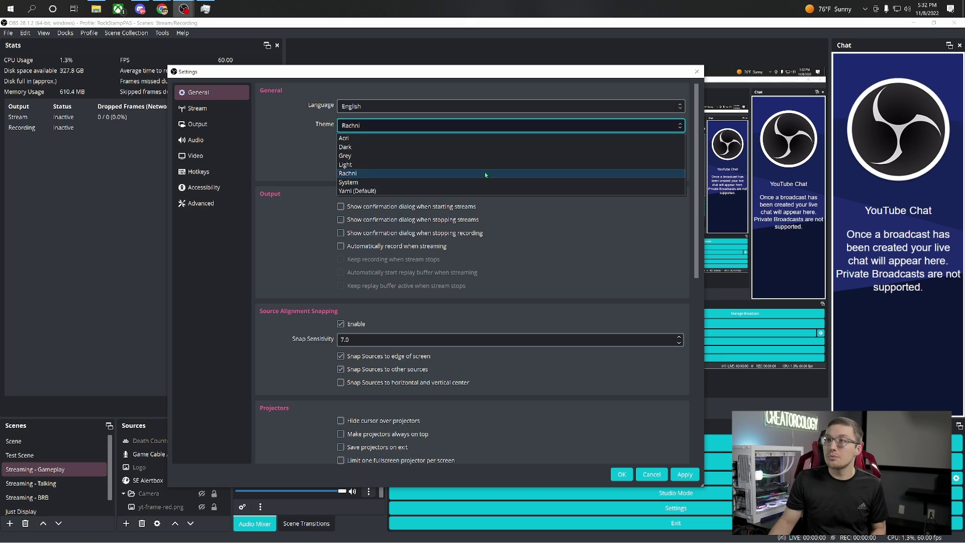
key("Escape")
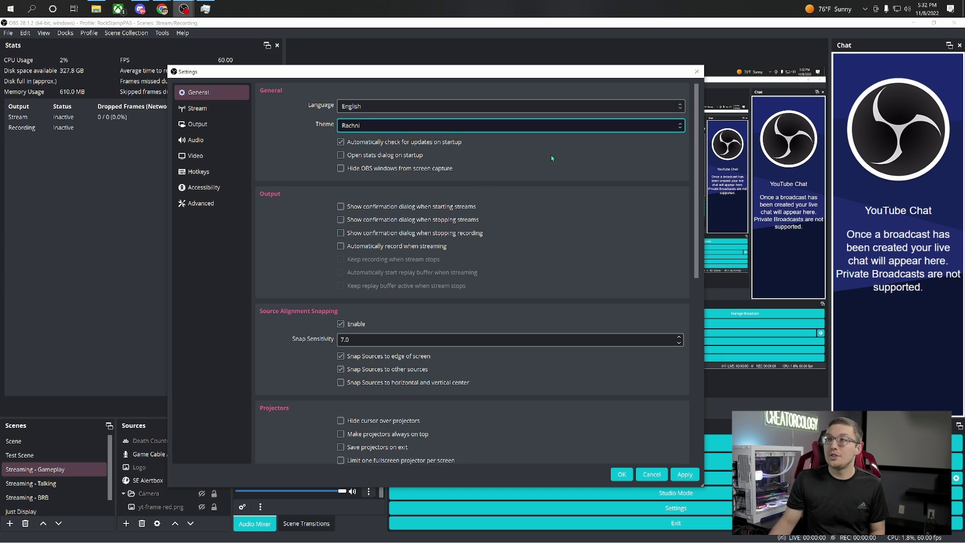
key("y")
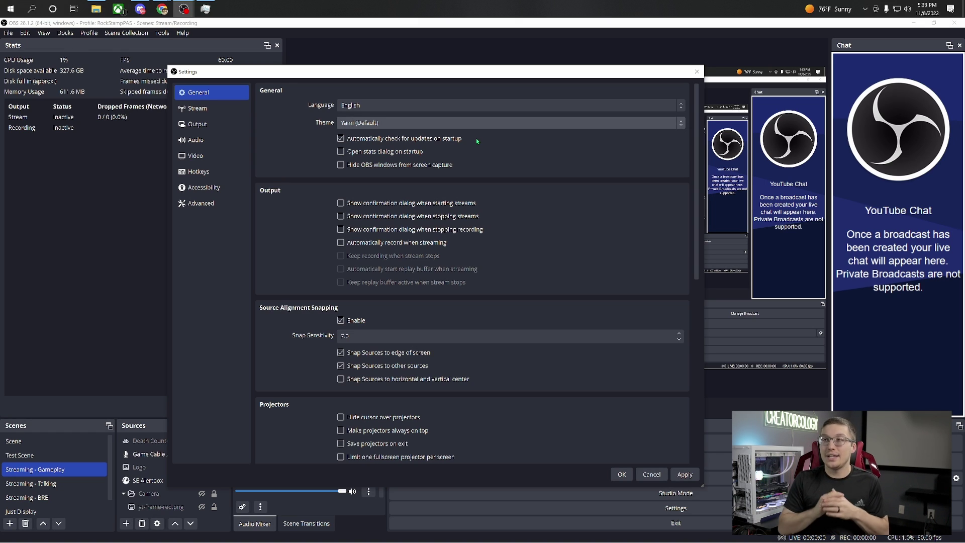
Step: Move the Settings window left over the main window and scroll through the General page
left_click_drag(697, 169, 697, 187)
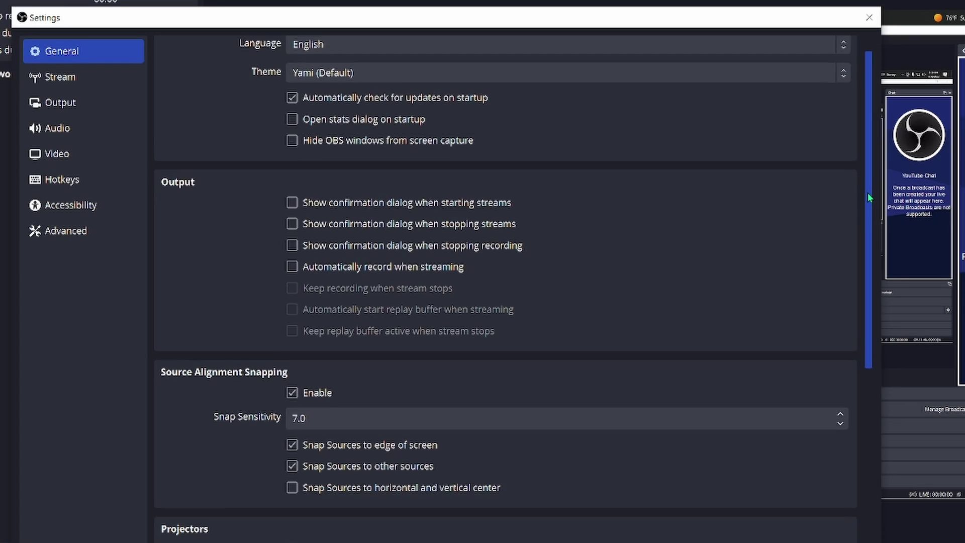
left_click_drag(871, 206, 870, 207)
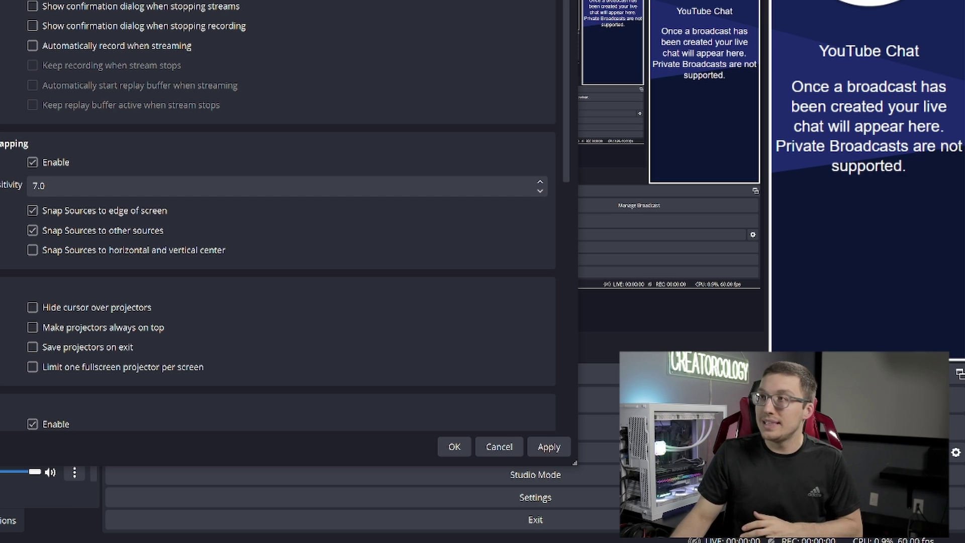
left_click_drag(436, 2, 235, 7)
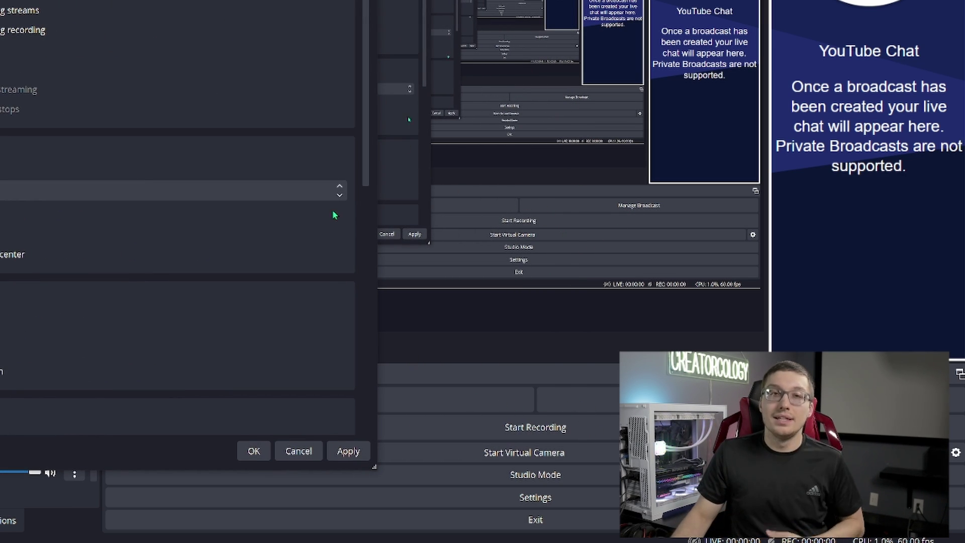
left_click_drag(352, 1, 392, 3)
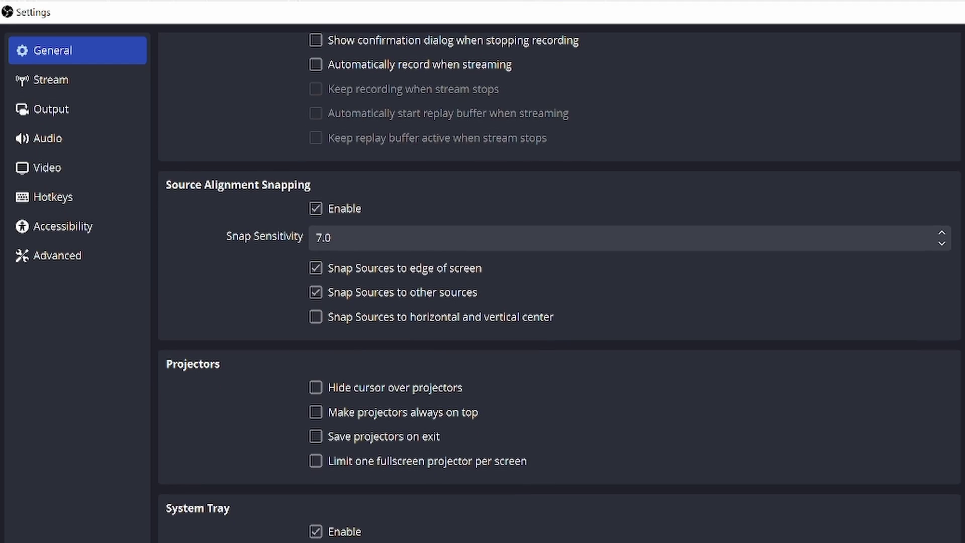
scroll(402, 95, "down", 2)
scroll(934, 450, "down", 2)
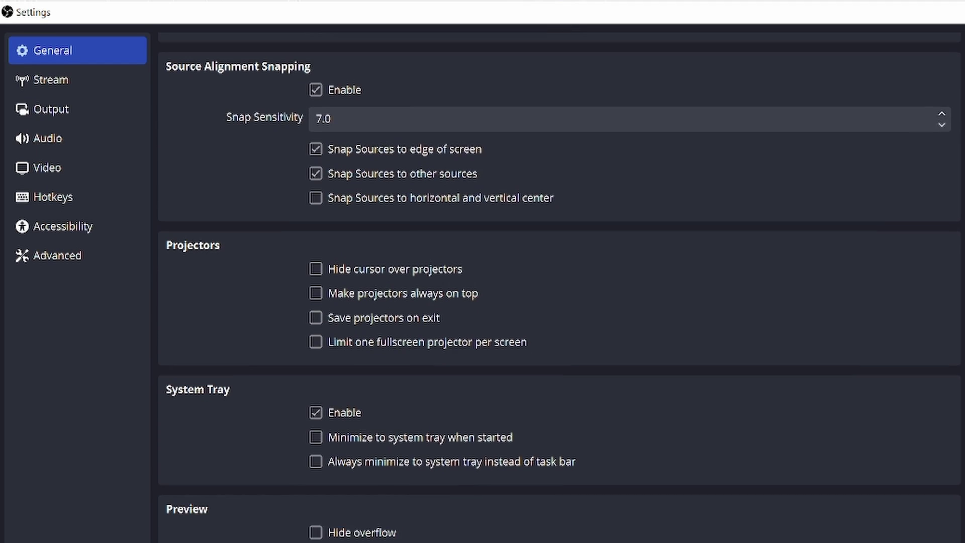
scroll(495, 311, "down", 6)
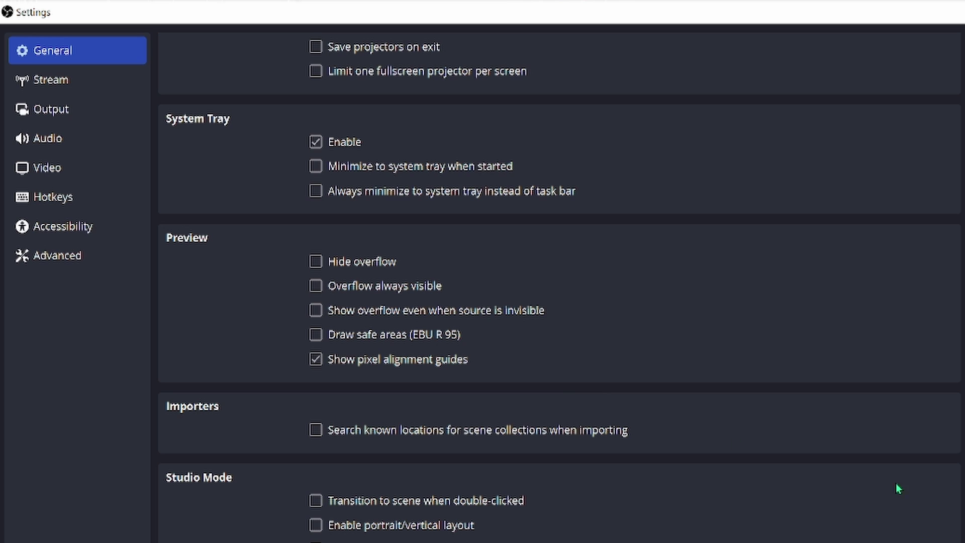
scroll(558, 287, "up", 10)
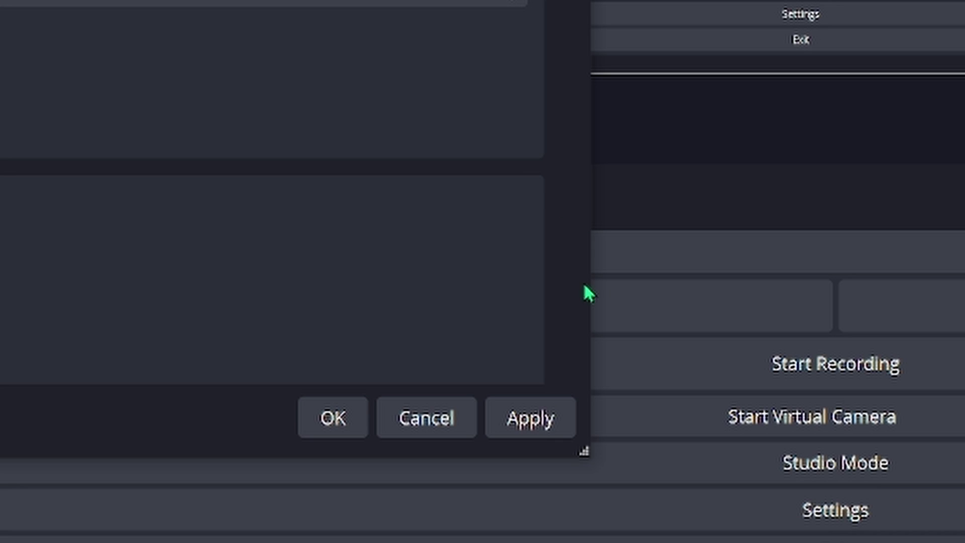
Step: Apply General settings, then list all streaming services on the Stream page and scroll toward YouTube - RTMPS
left_click(534, 422)
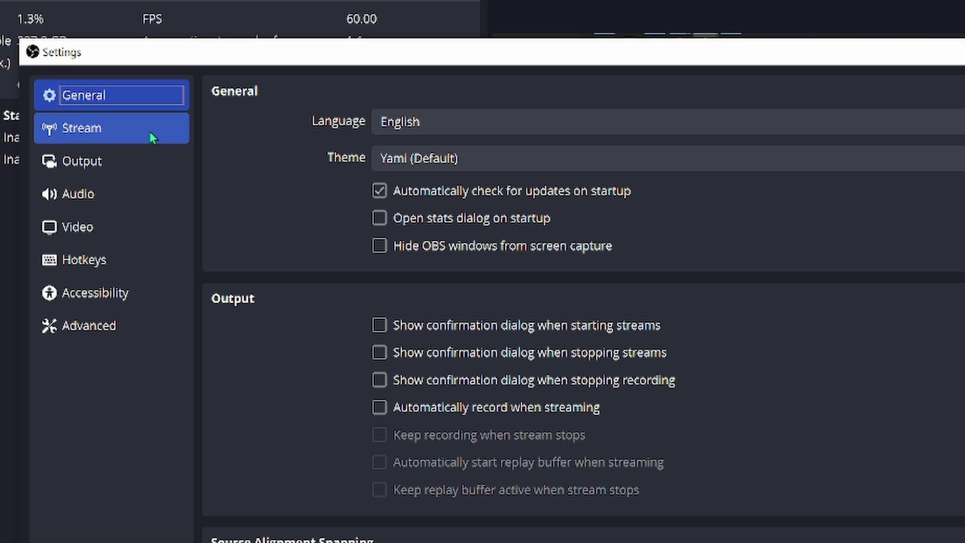
left_click(149, 131)
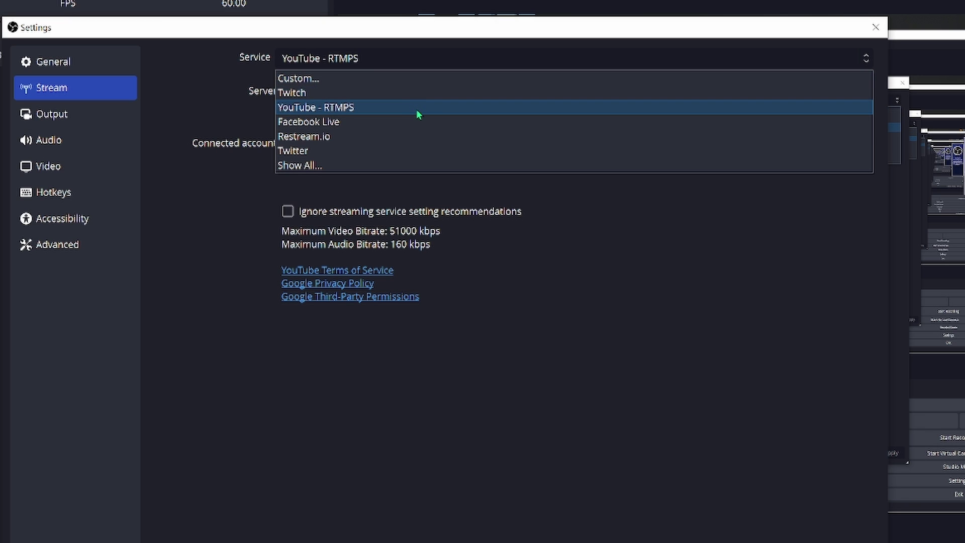
left_click(403, 170)
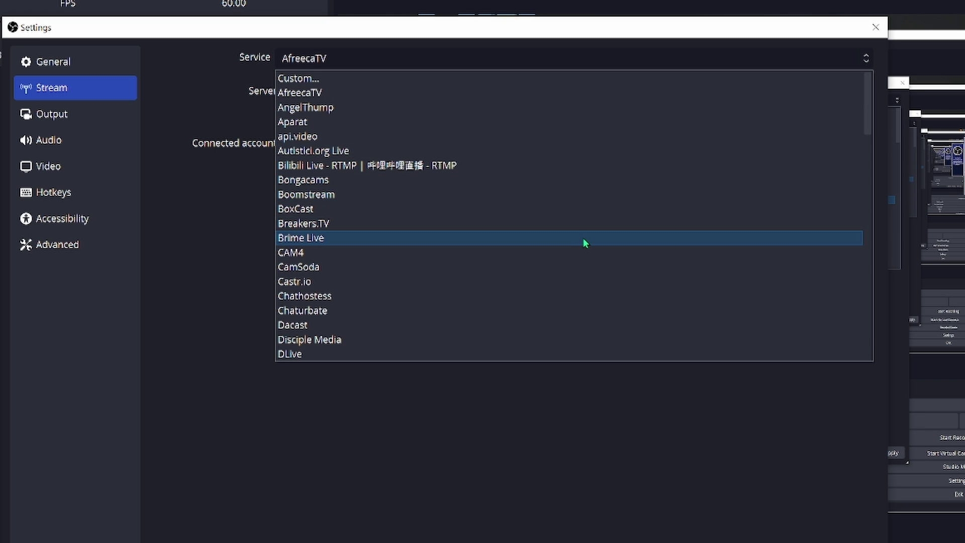
scroll(582, 242, "down", 3)
scroll(571, 231, "down", 3)
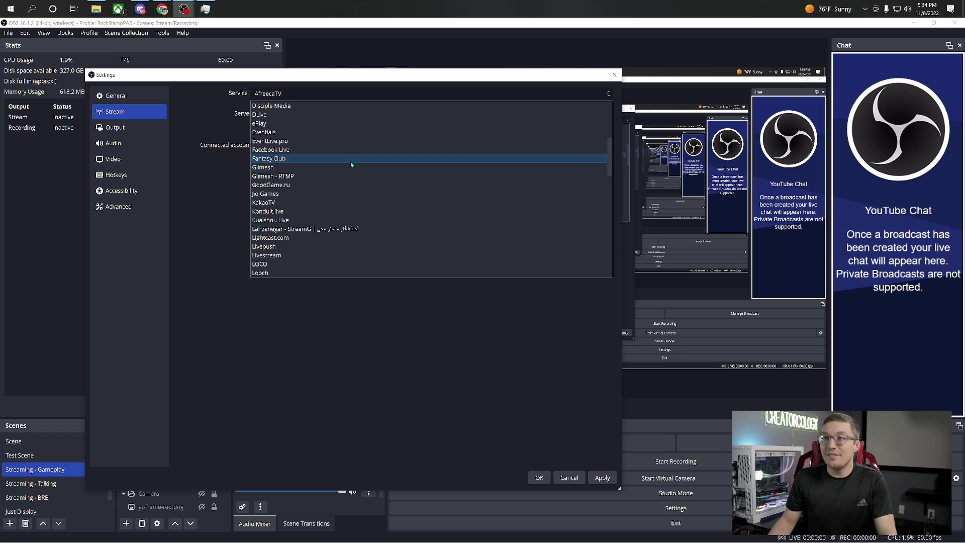
scroll(352, 167, "down", 1)
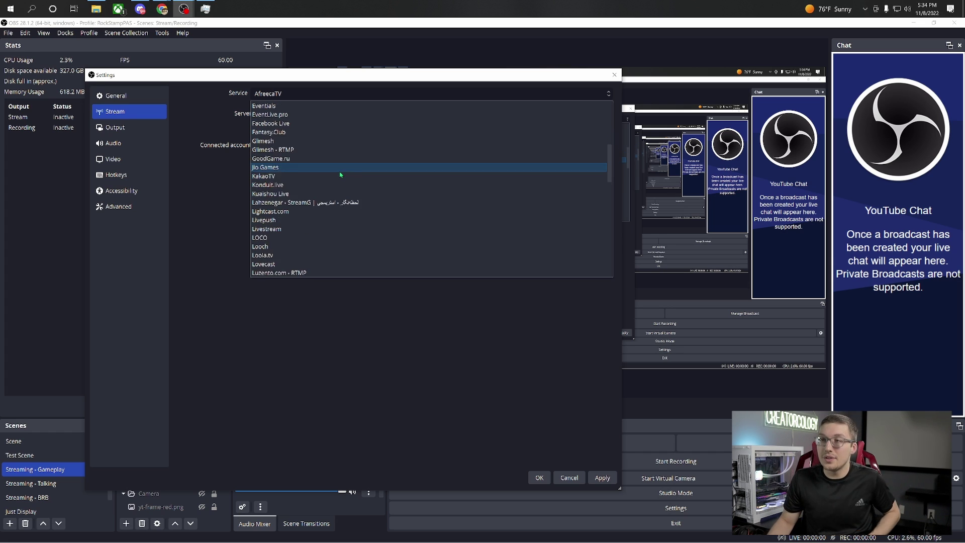
scroll(336, 196, "down", 5)
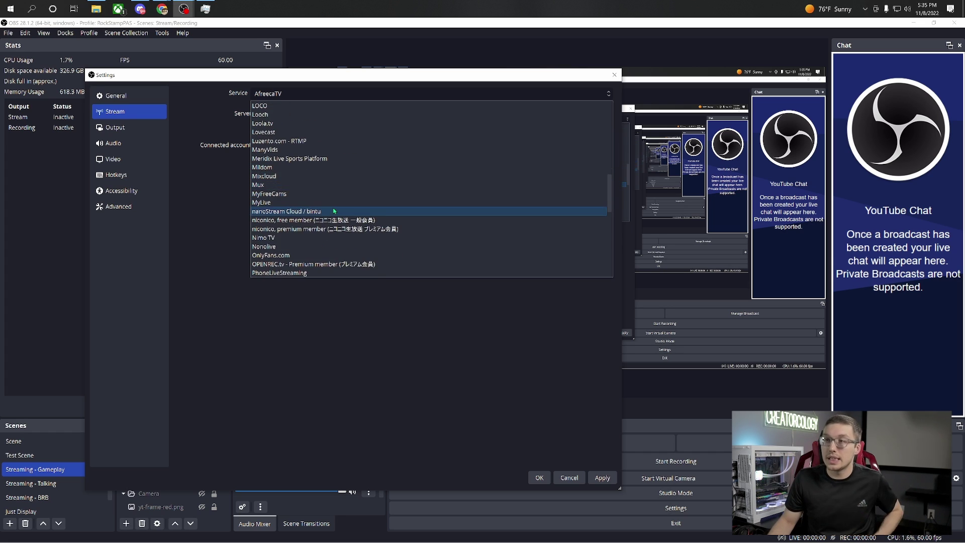
scroll(333, 210, "down", 6)
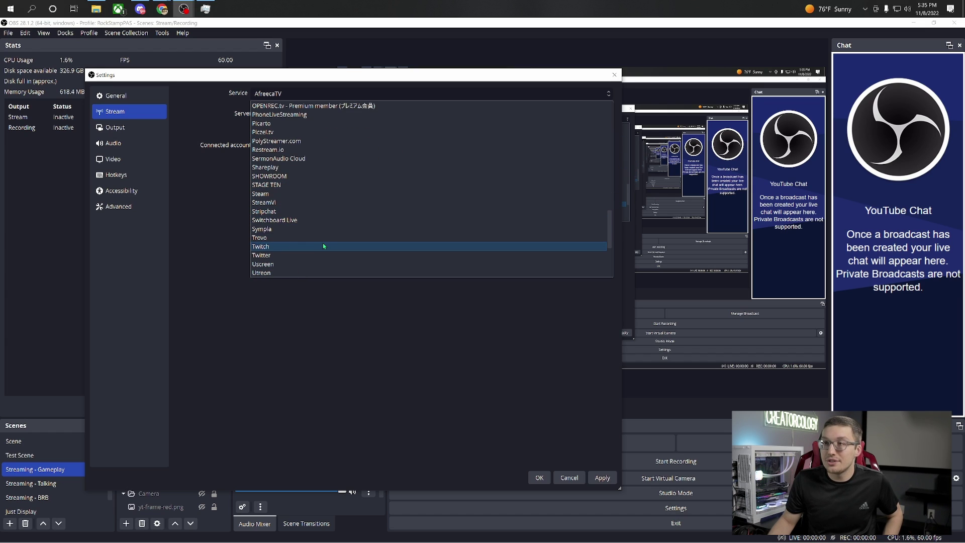
scroll(322, 247, "down", 5)
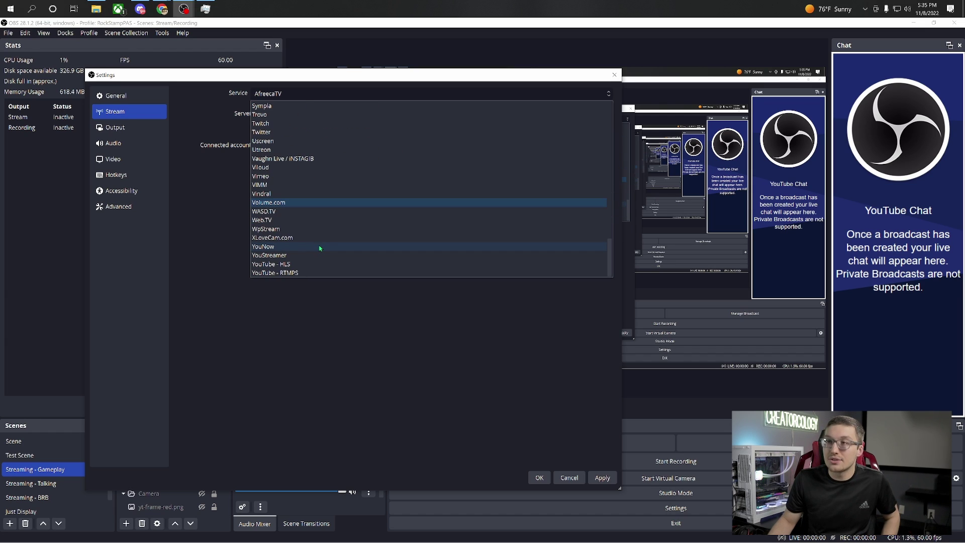
left_click(309, 273)
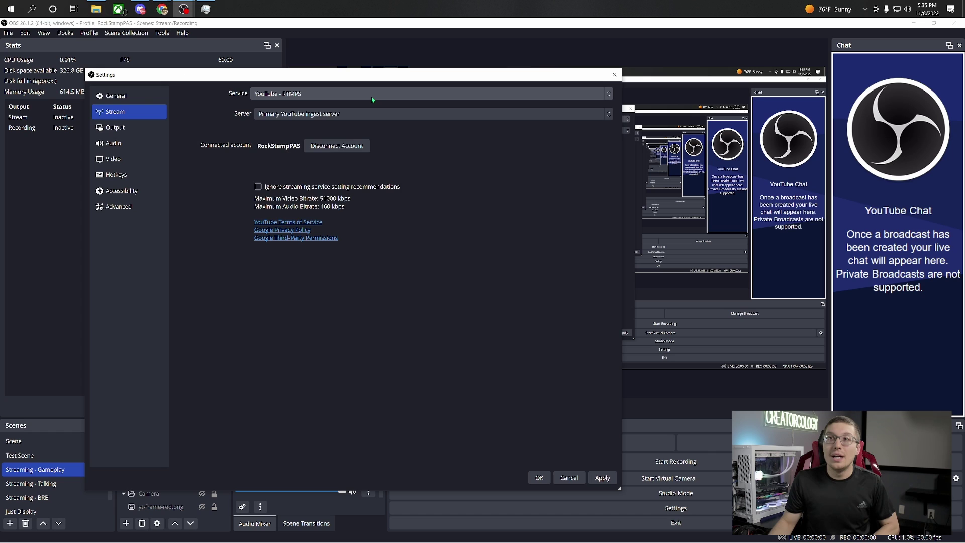
left_click(528, 76)
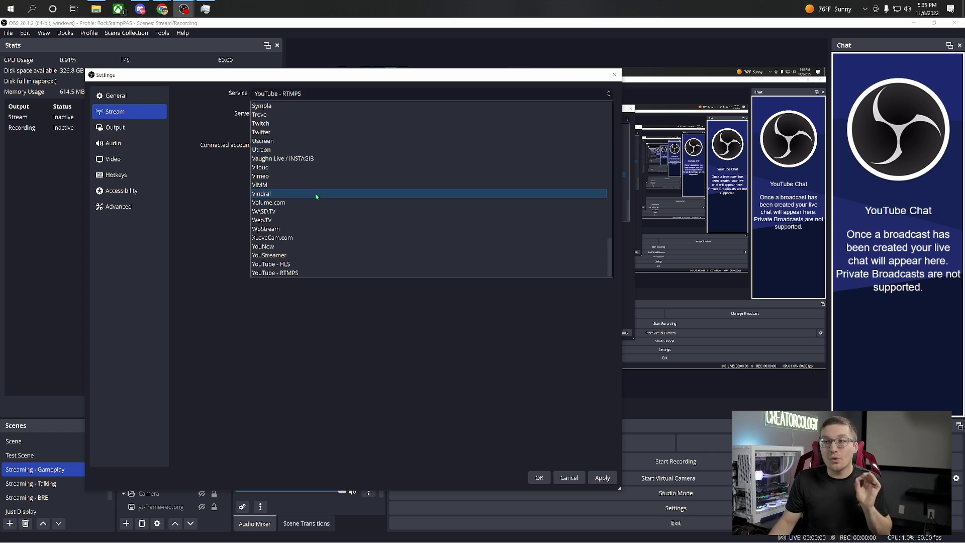
scroll(315, 190, "up", 7)
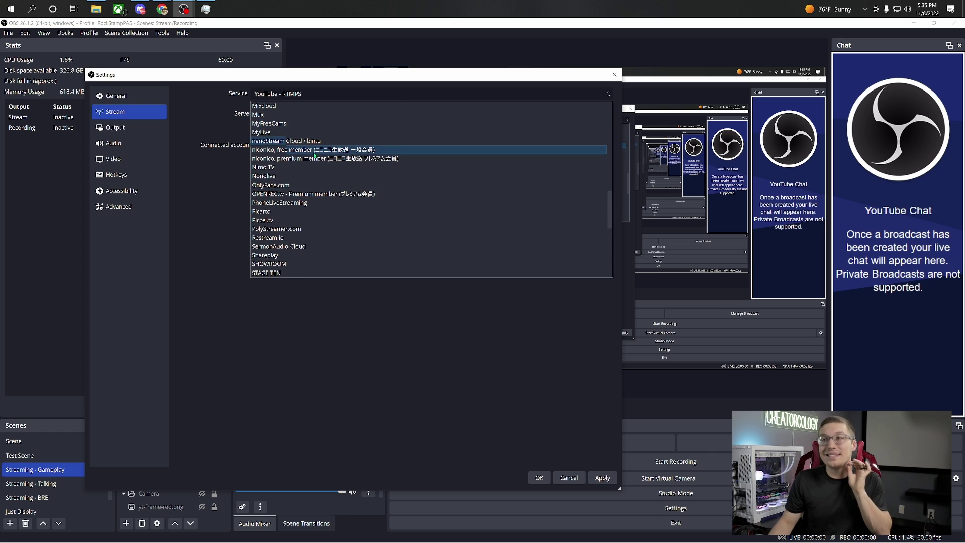
scroll(302, 171, "up", 8)
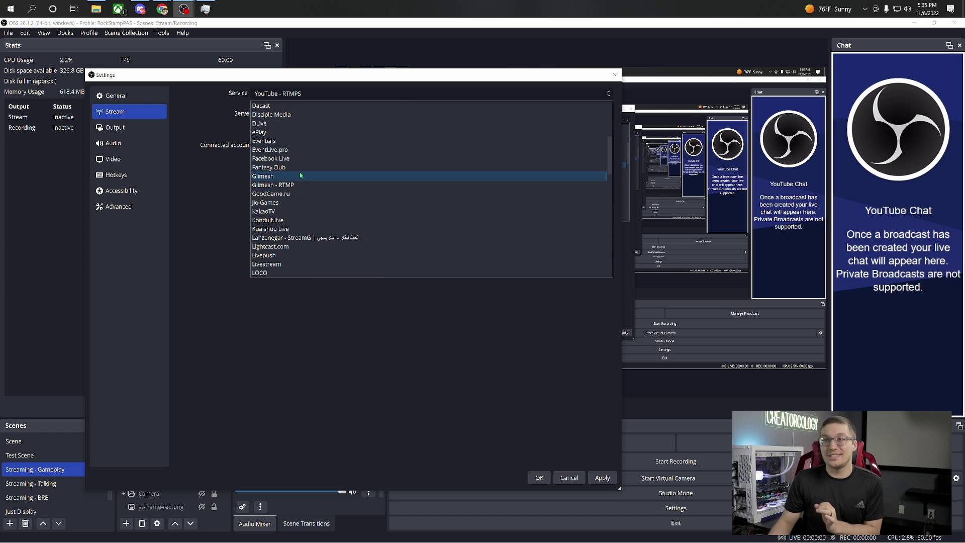
scroll(302, 168, "up", 3)
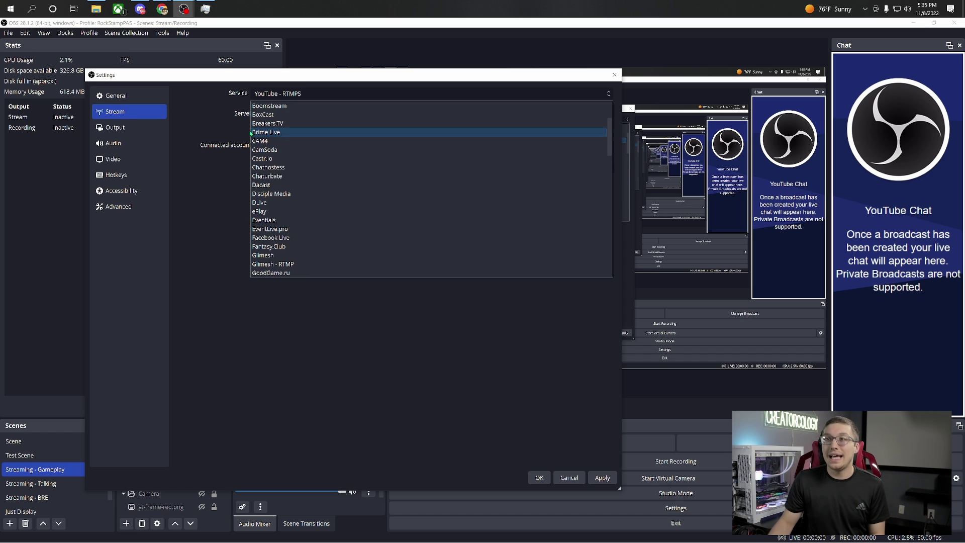
left_click(203, 107)
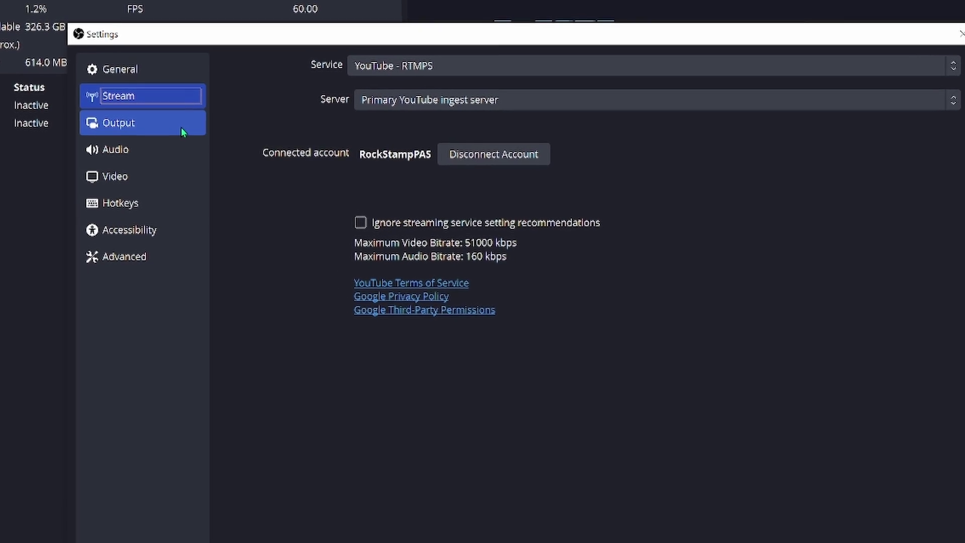
Step: Switch the Output Mode to Simple, then back to Advanced
left_click(181, 128)
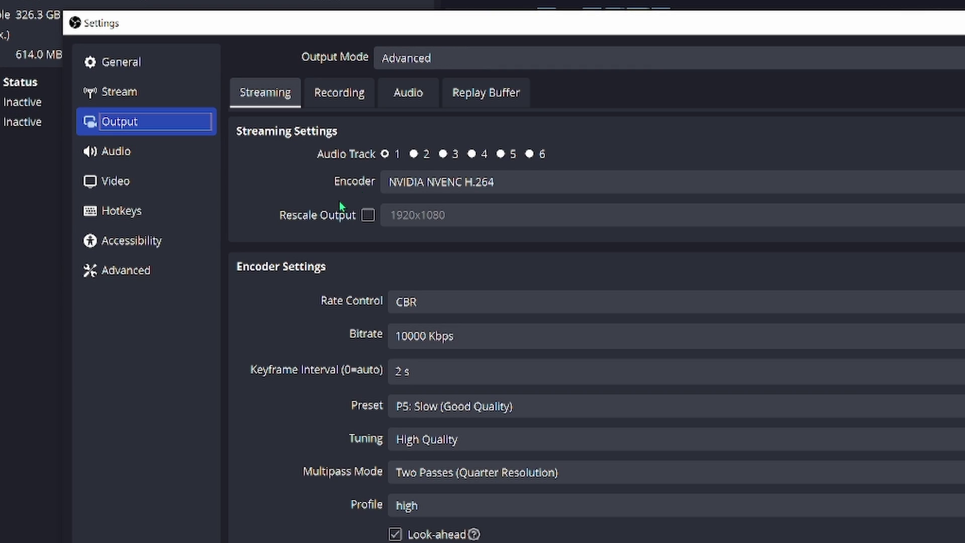
left_click(625, 62)
left_click(596, 81)
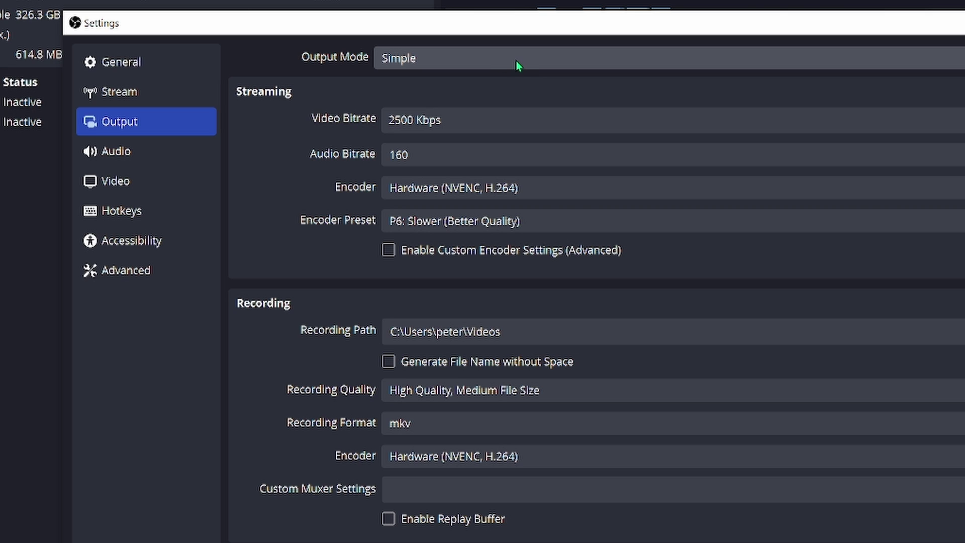
left_click(483, 60)
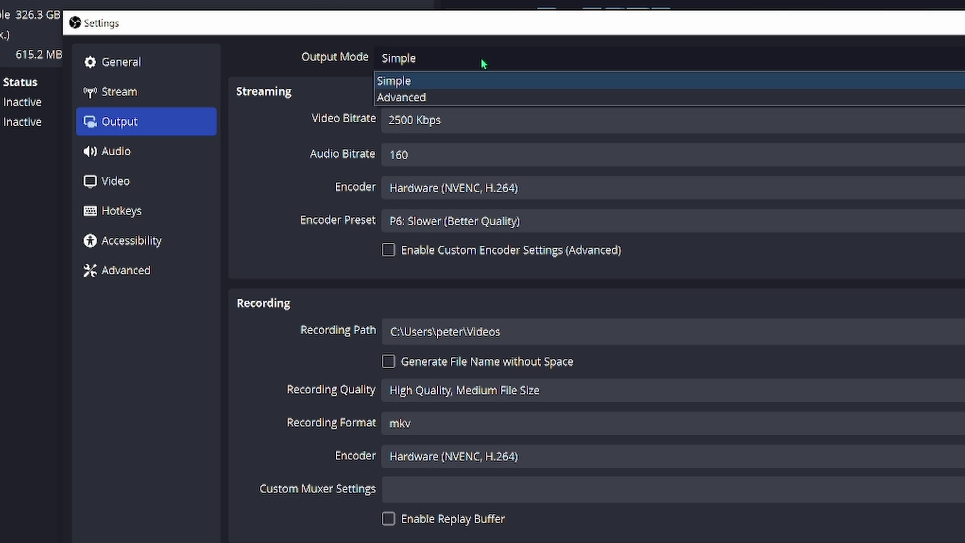
left_click(493, 97)
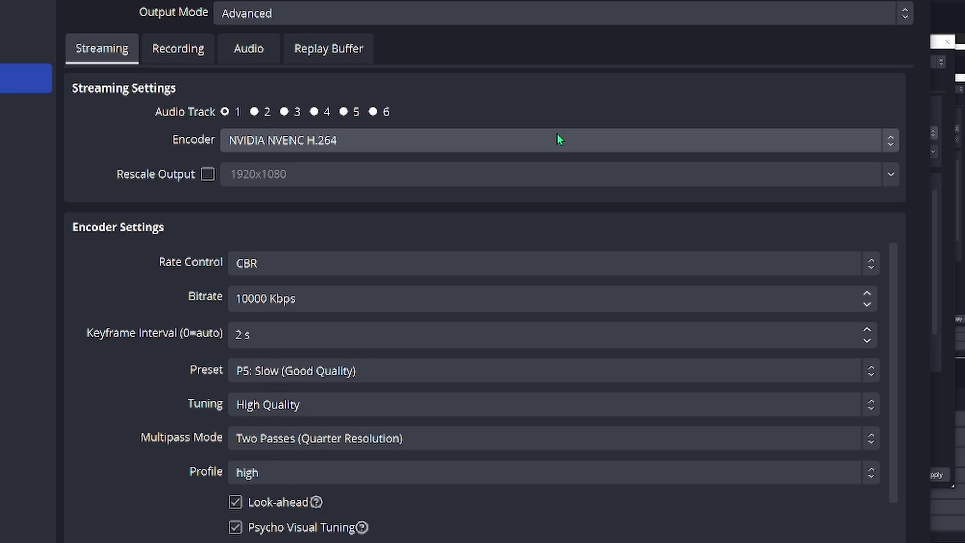
left_click(557, 140)
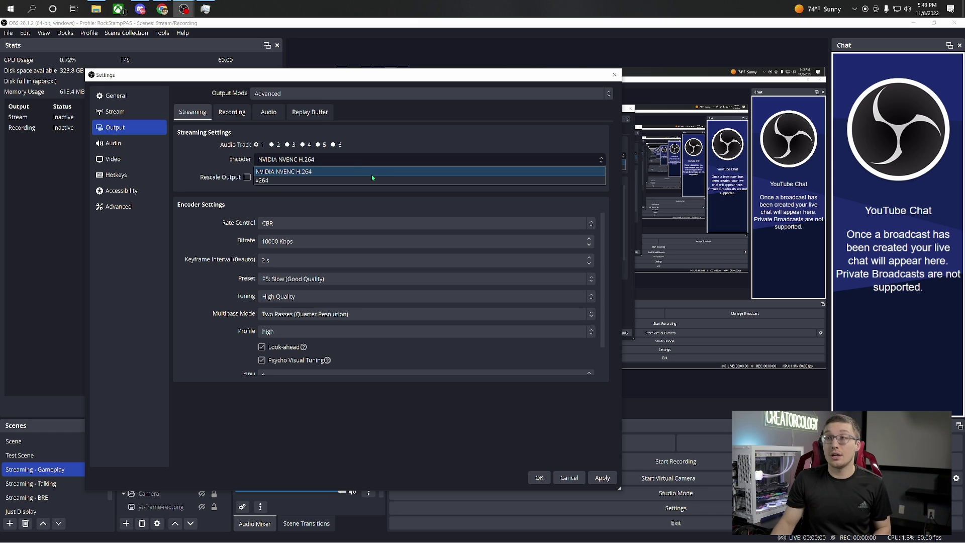
left_click(372, 174)
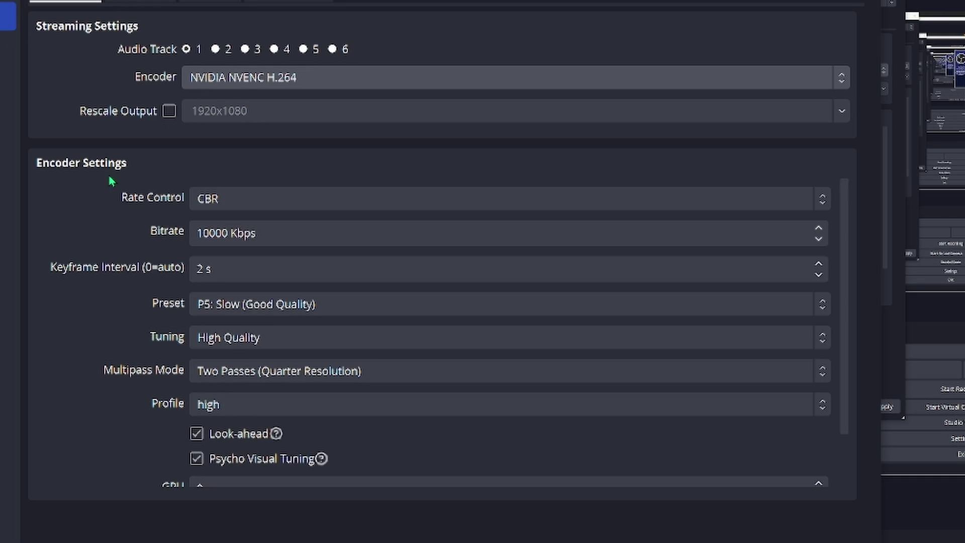
scroll(154, 209, "down", 2)
scroll(156, 216, "up", 2)
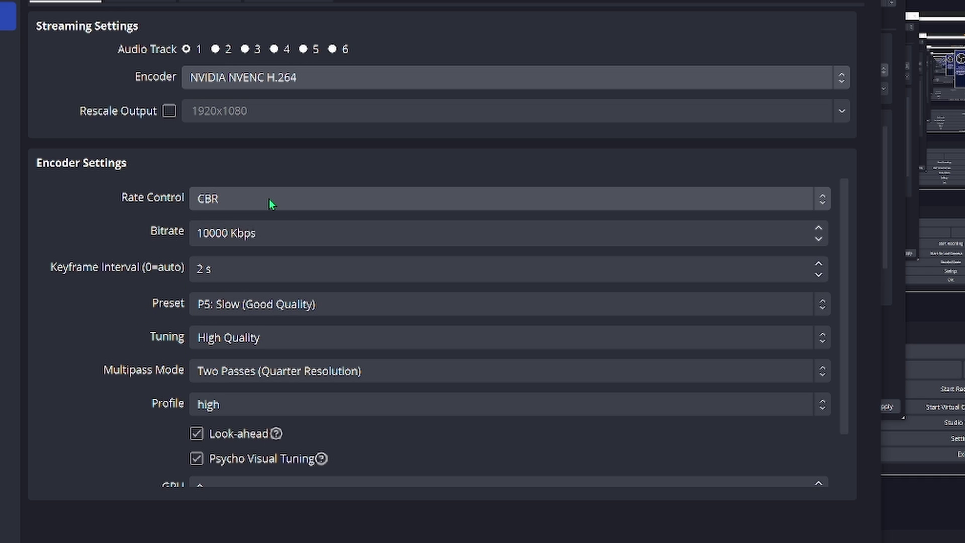
left_click(341, 232)
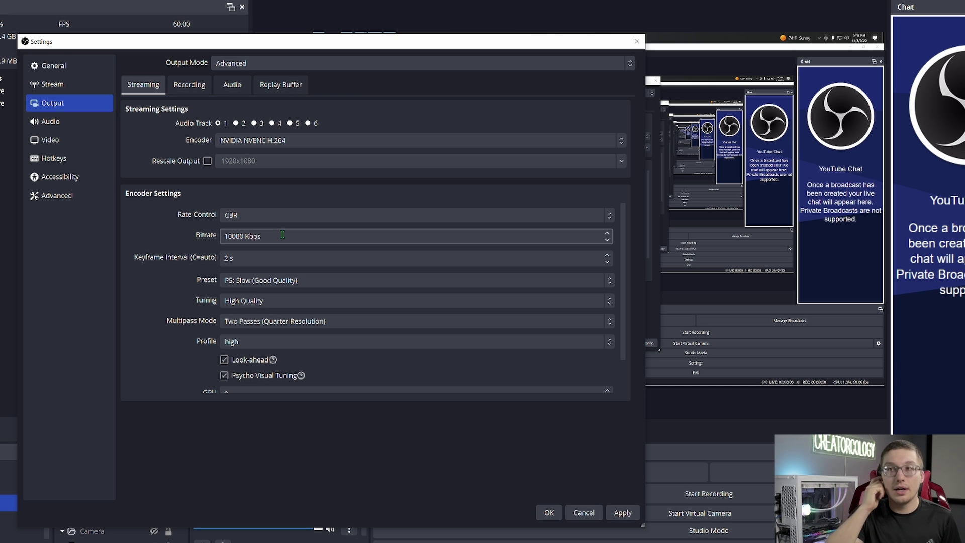
left_click(243, 236)
key("BackSpace")
key("BackSpace")
key("BackSpace")
type("652")
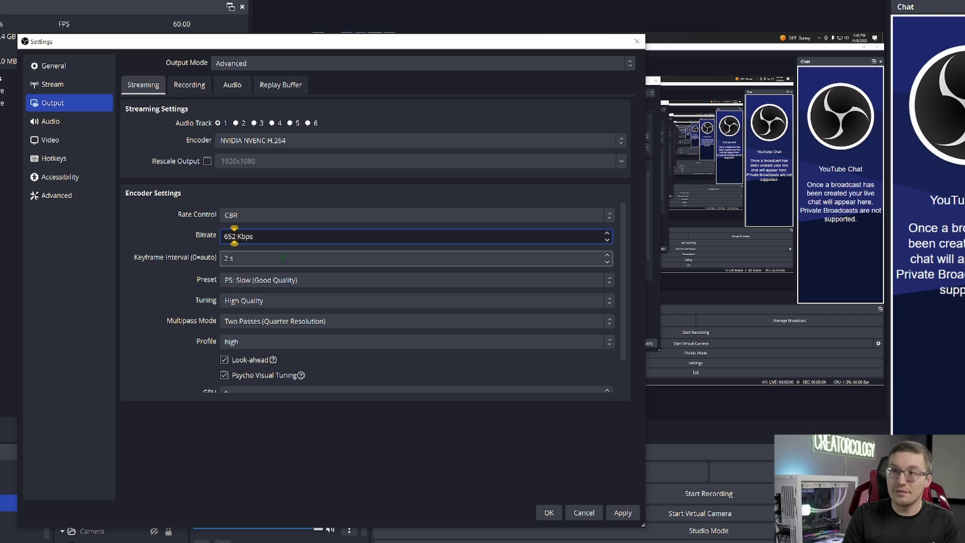
key("BackSpace")
type("00")
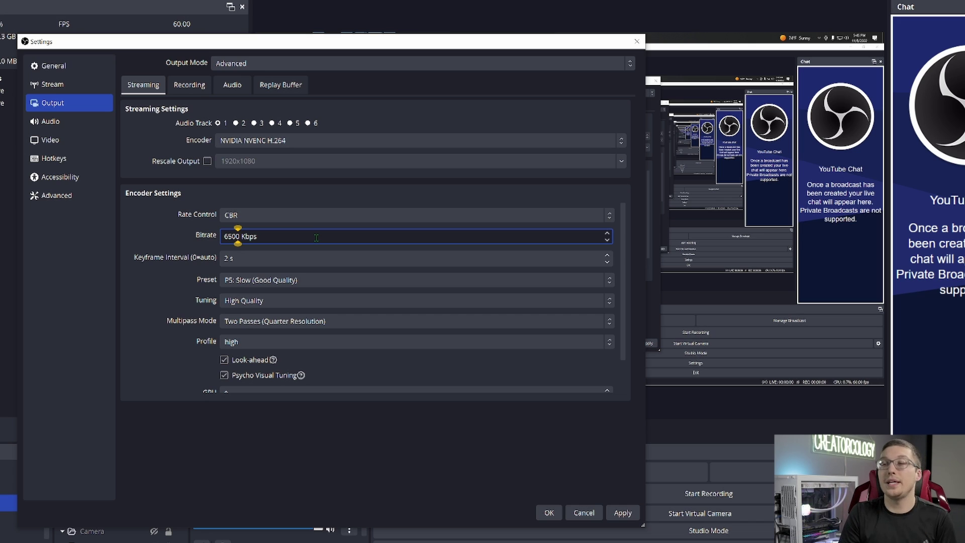
key("BackSpace")
key("BackSpace")
key("BackSpace")
key("BackSpace")
type("8000")
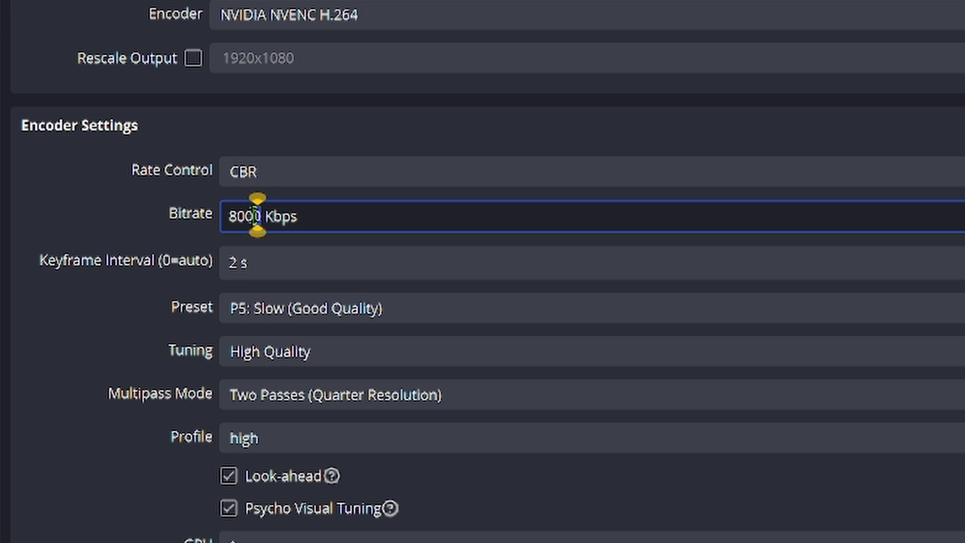
left_click_drag(250, 215, 227, 216)
key("BackSpace")
type("4500")
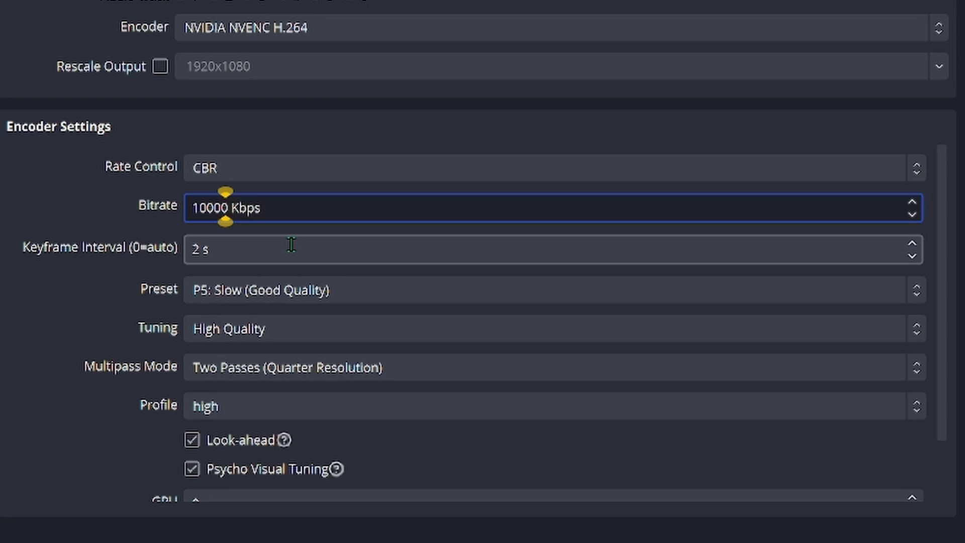
left_click(319, 253)
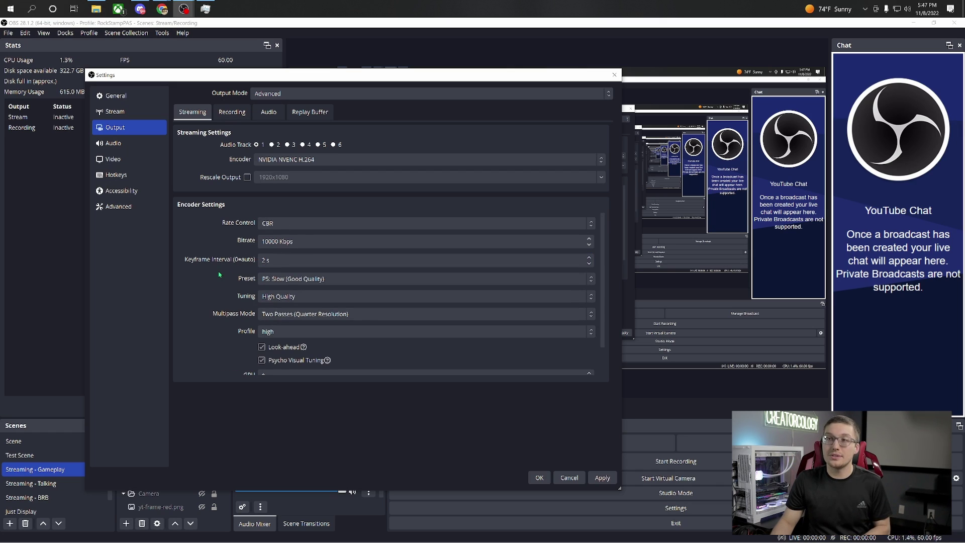
Step: List the NVENC Preset choices P1–P7, with P5: Slow (Good Quality) still selected
scroll(233, 274, "down", 1)
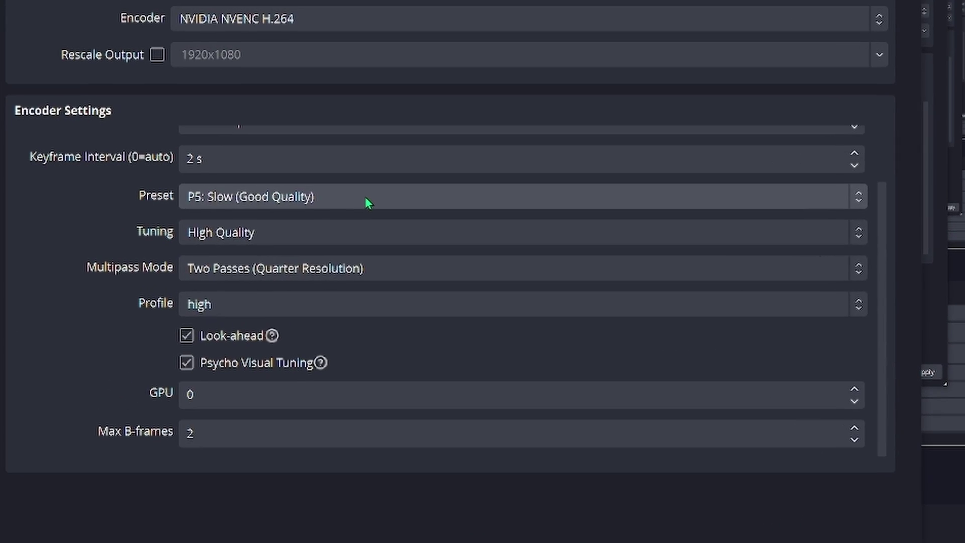
left_click(347, 226)
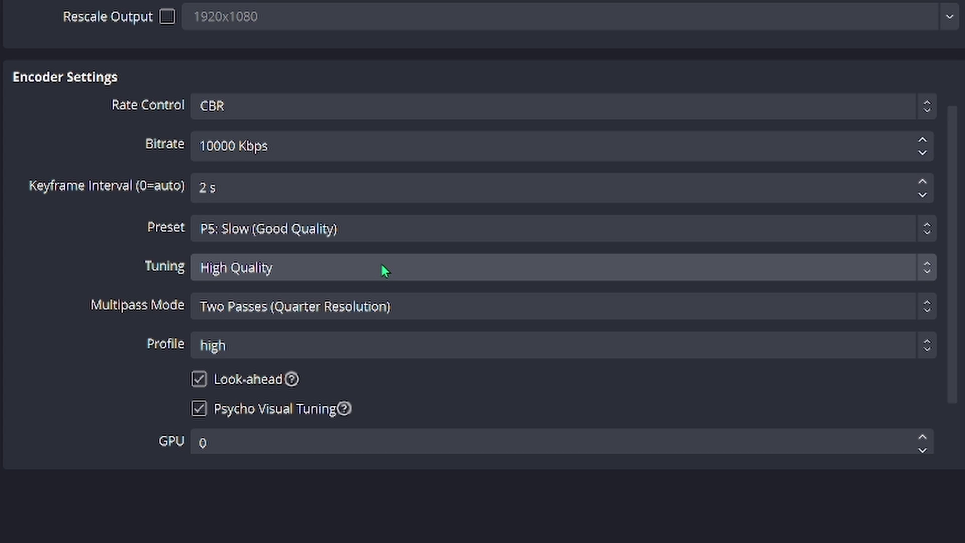
Step: Keep Tuning at High Quality and Multipass at Two Passes (Quarter Resolution), then list the Profile choices
left_click(347, 290)
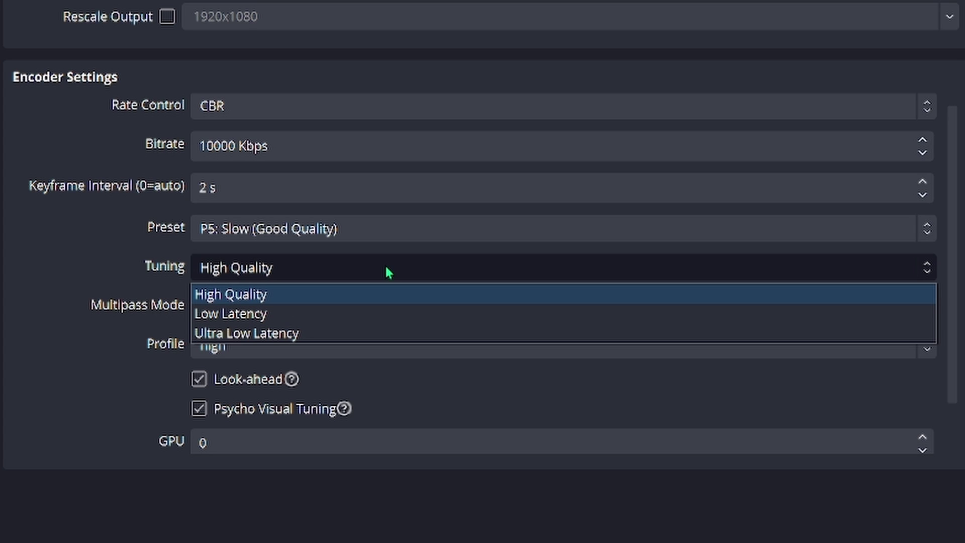
left_click(373, 294)
left_click(449, 305)
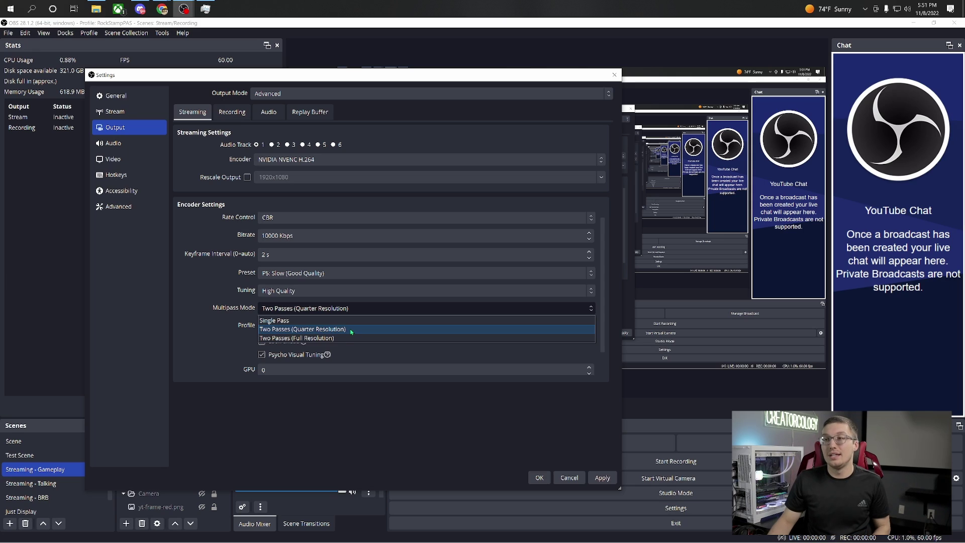
left_click(351, 330)
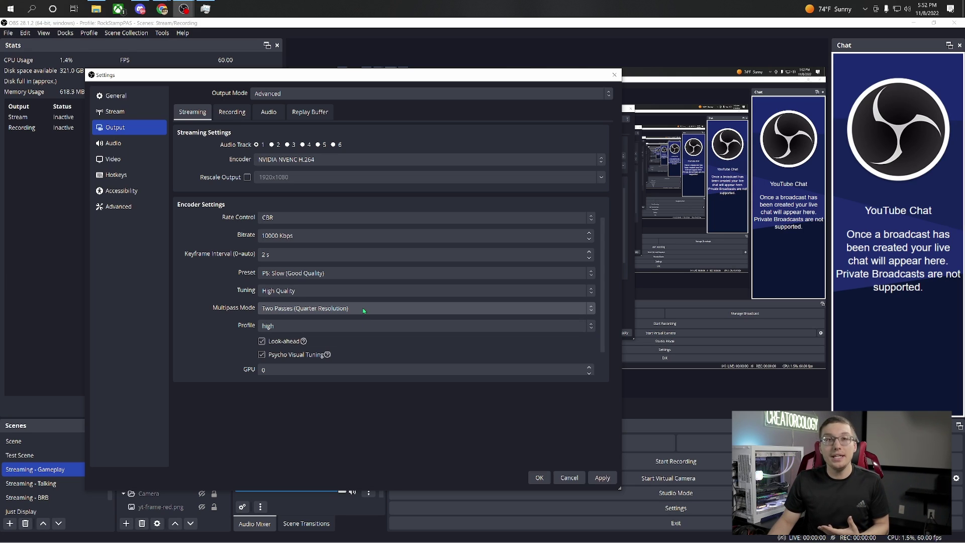
left_click(363, 308)
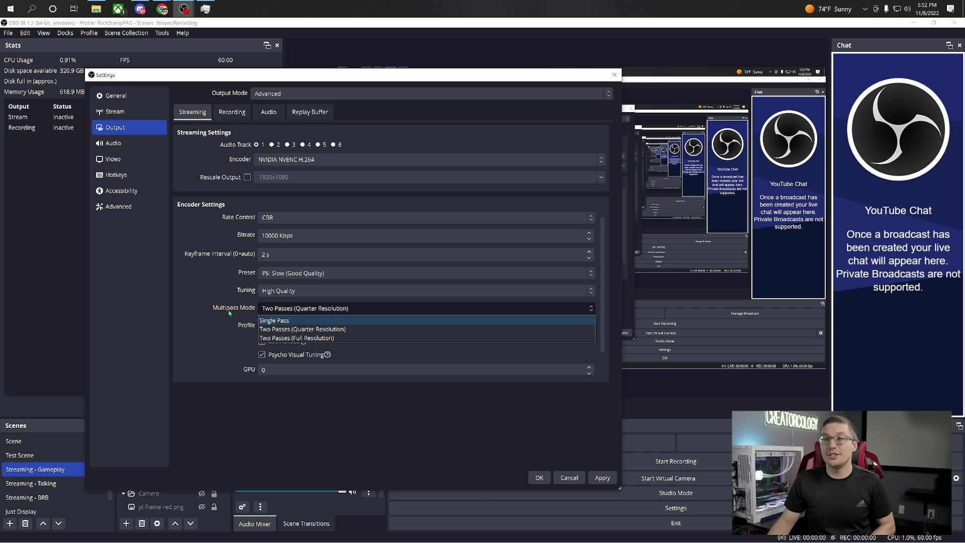
left_click(230, 312)
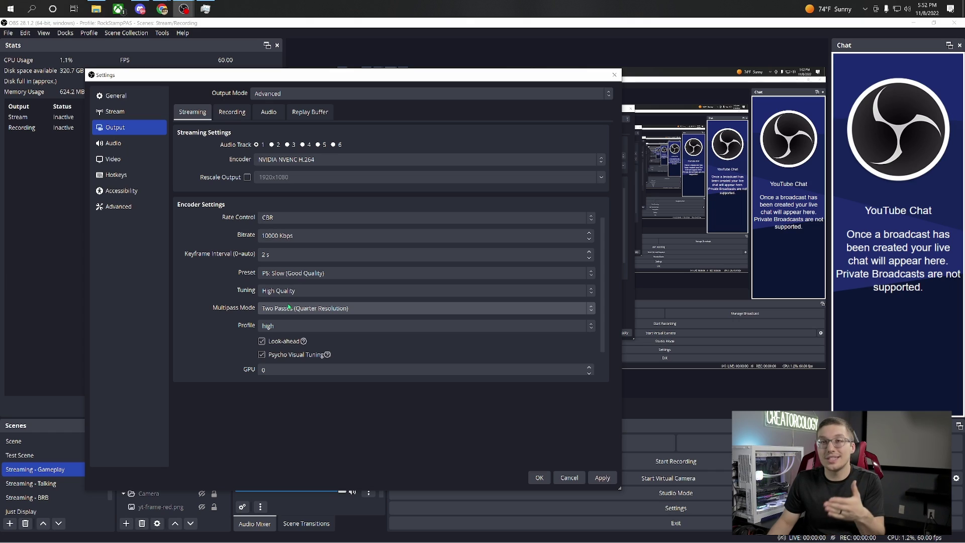
left_click(274, 326)
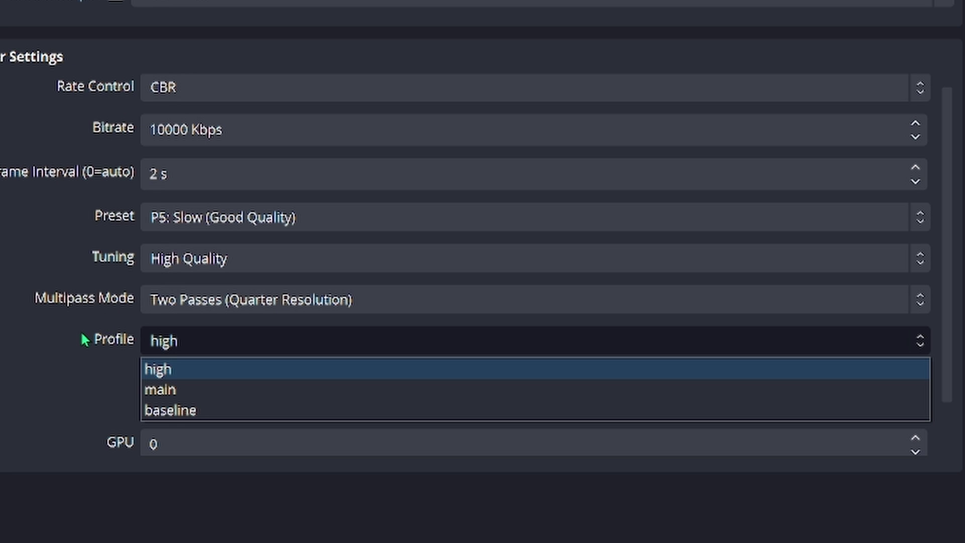
Step: Keep the Profile at high and review the remaining encoder settings down to GPU 0
left_click(84, 339)
scroll(75, 291, "down", 2)
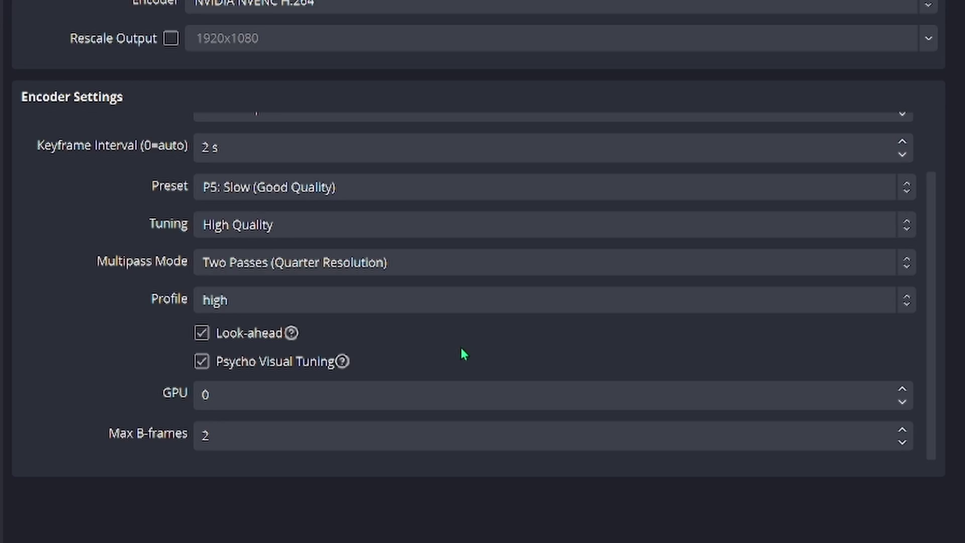
left_click(350, 399)
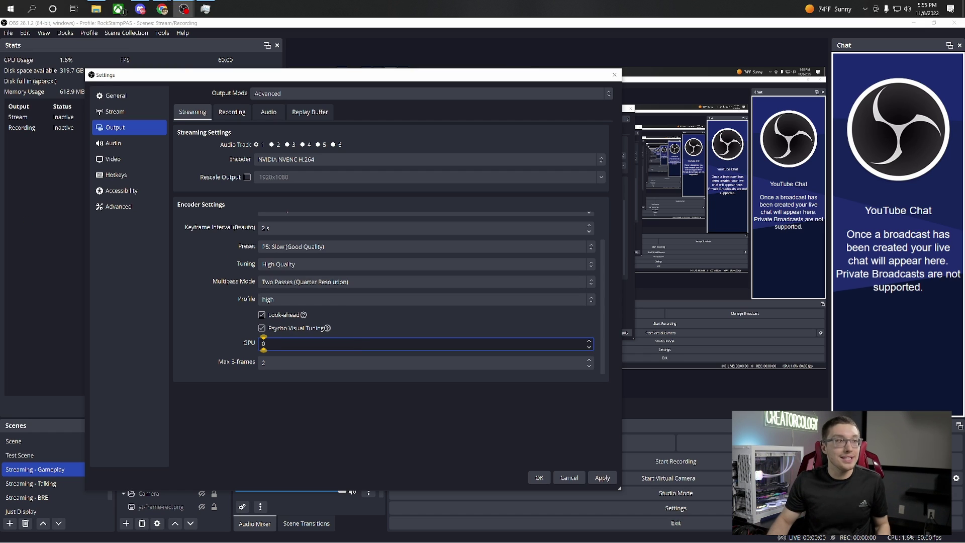
key("alt+Tab")
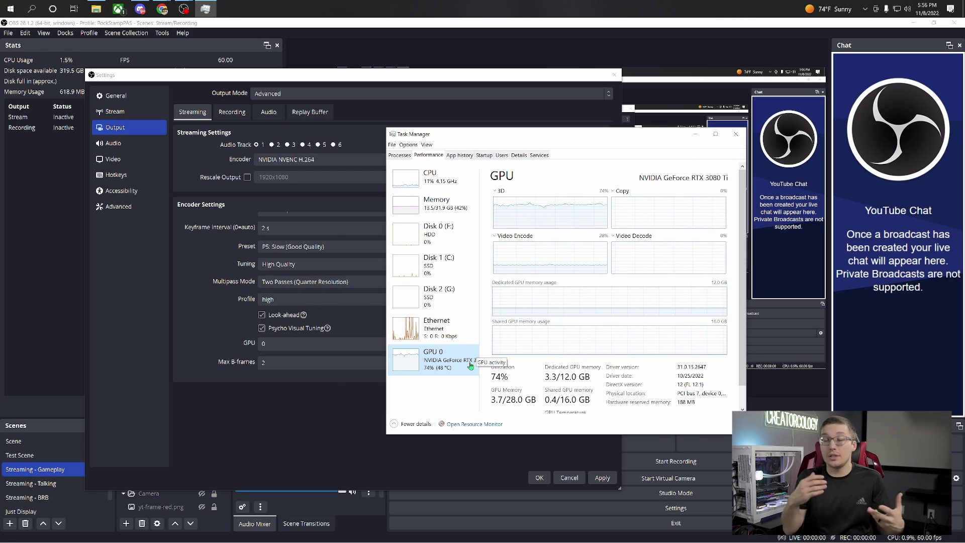
left_click(701, 136)
left_click(334, 360)
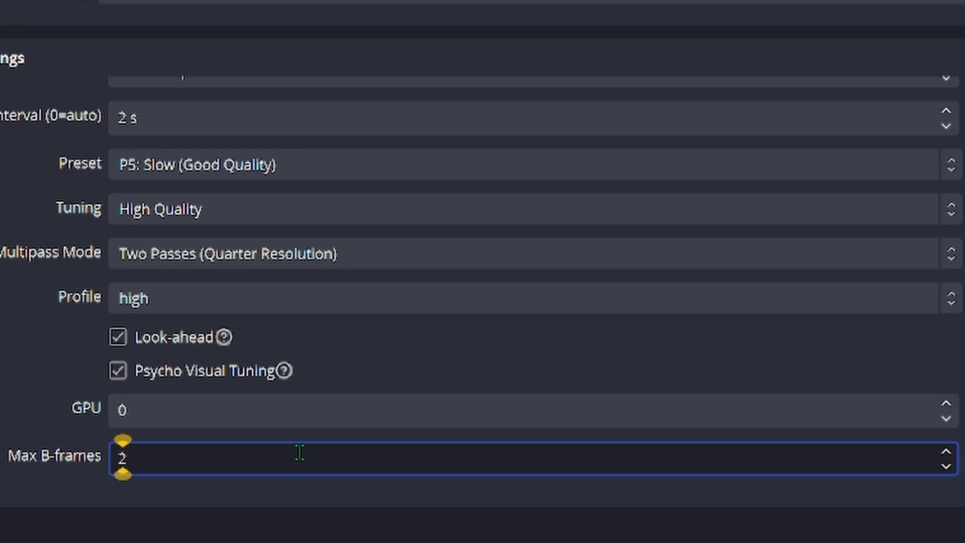
Step: Switch the streaming encoder to x264 and change the bitrate from 2500 to 4500 Kbps
left_click(311, 406)
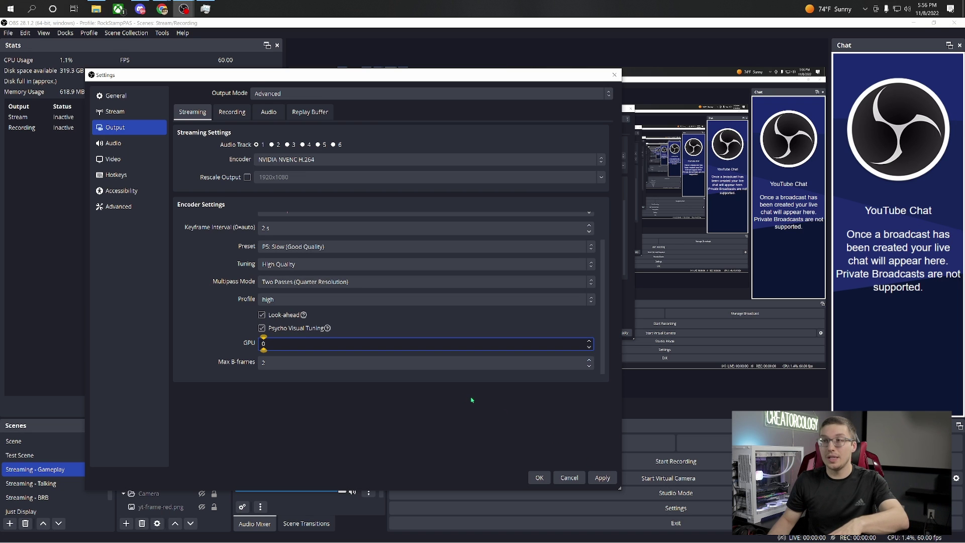
left_click(398, 159)
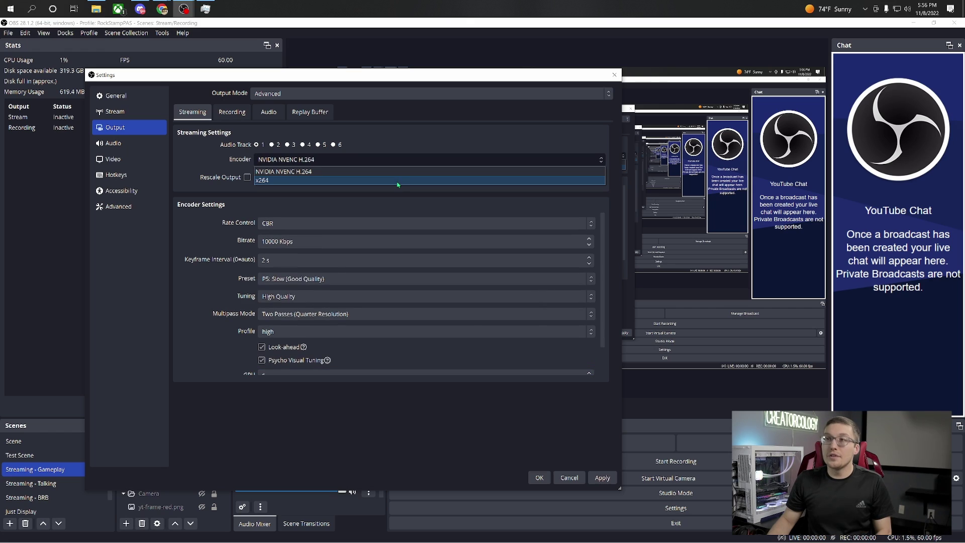
left_click(398, 189)
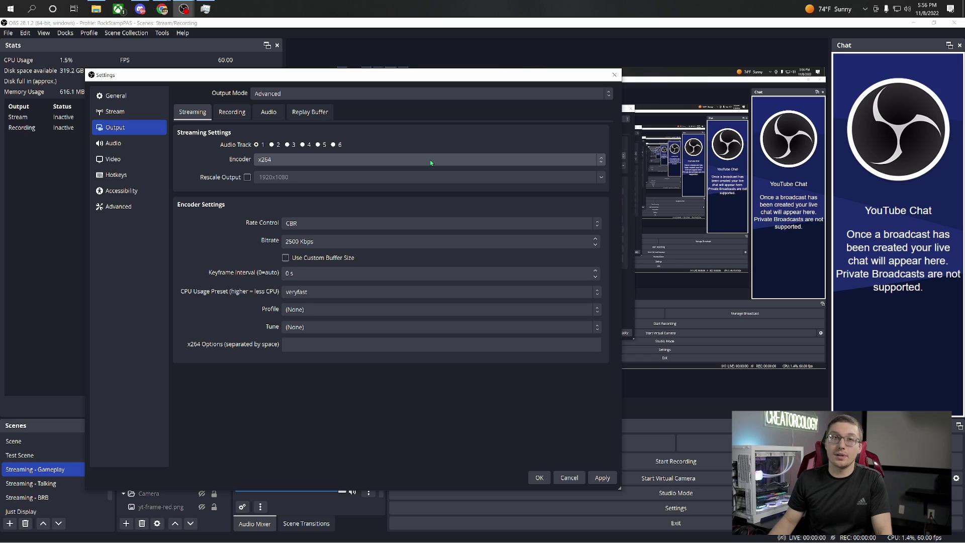
left_click(454, 158)
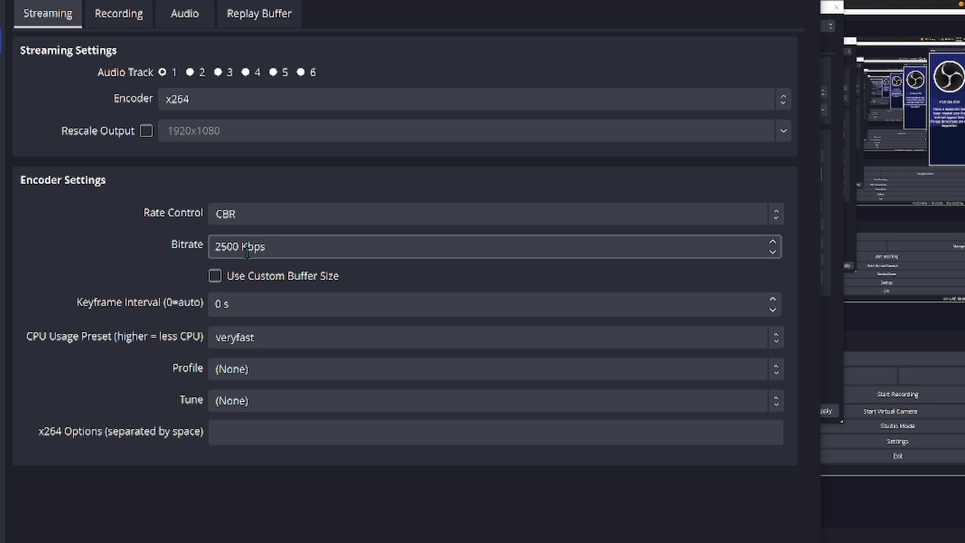
left_click(236, 246)
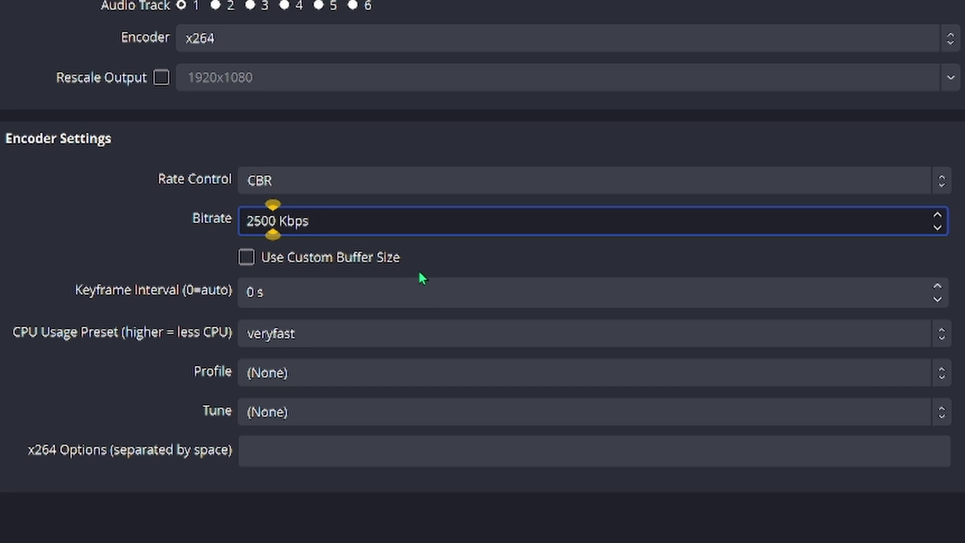
key("BackSpace")
key("BackSpace")
key("BackSpace")
key("BackSpace")
type("4500")
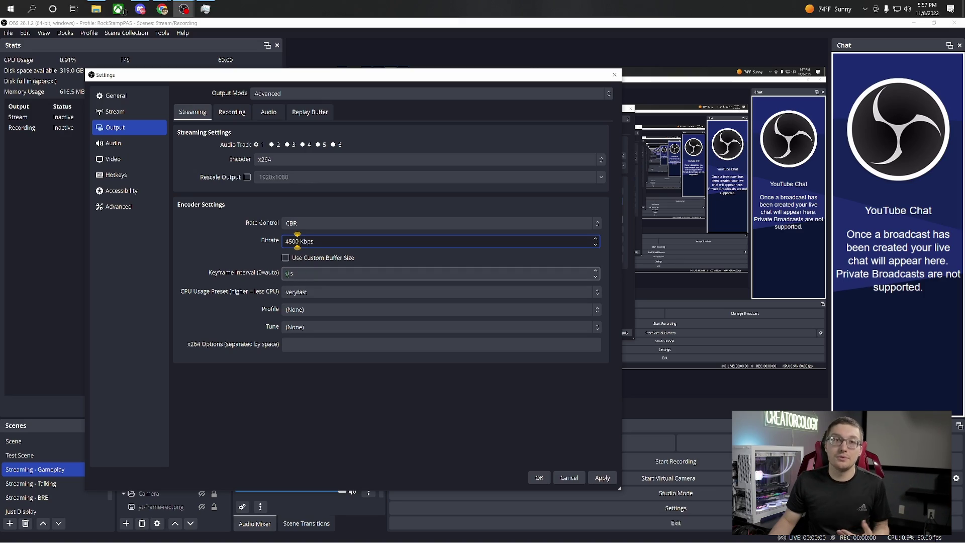
Step: Set keyframe interval to 2, keep veryfast and Tune (None), then return to NVIDIA NVENC H.264
left_click(290, 273)
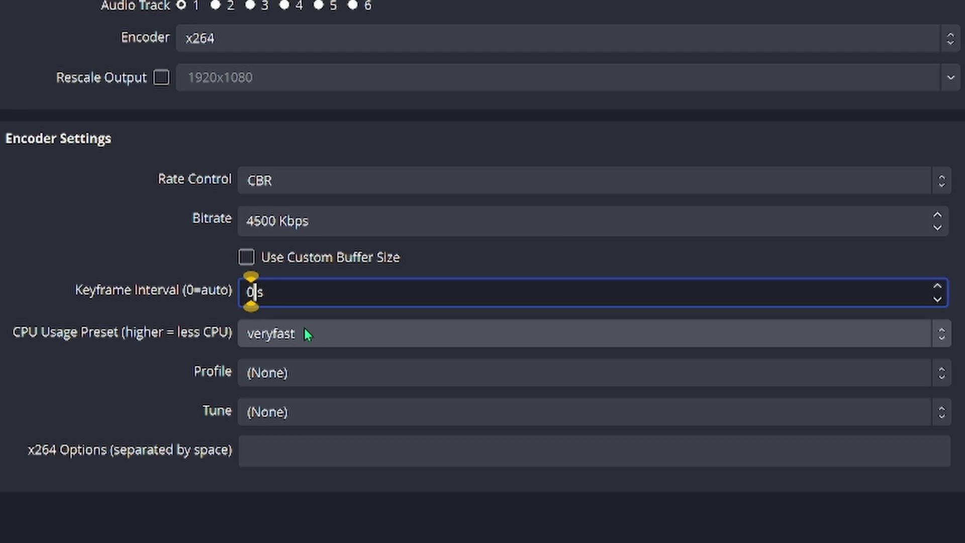
key("BackSpace")
type("2")
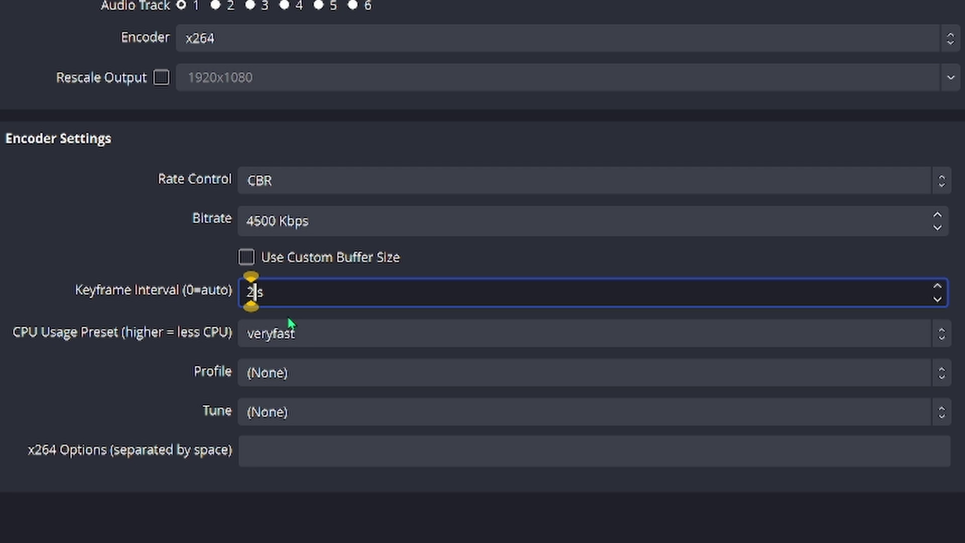
left_click(306, 333)
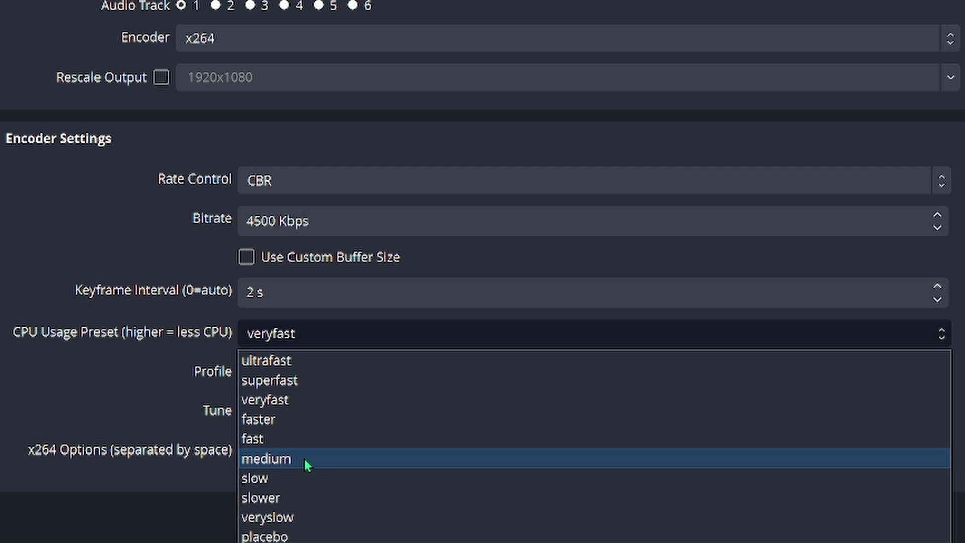
left_click(317, 343)
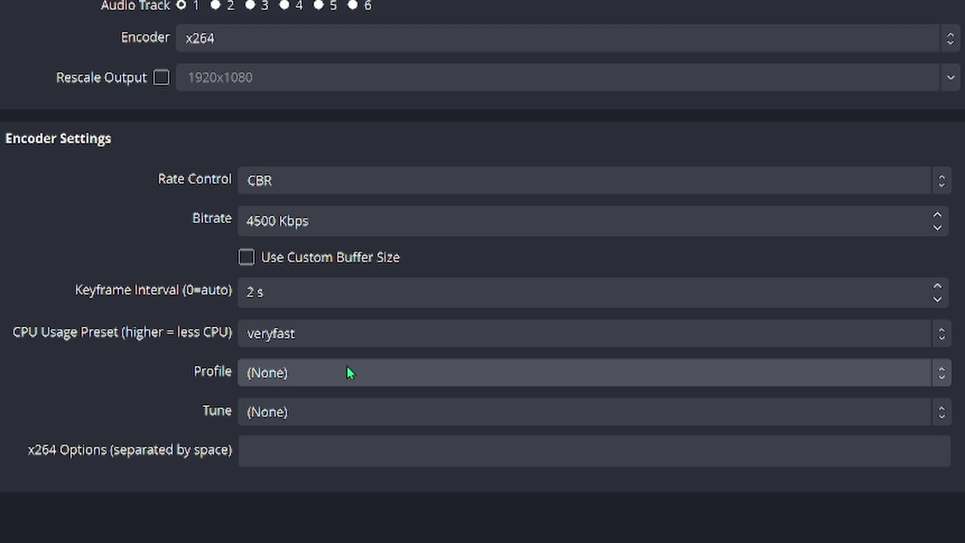
left_click(339, 413)
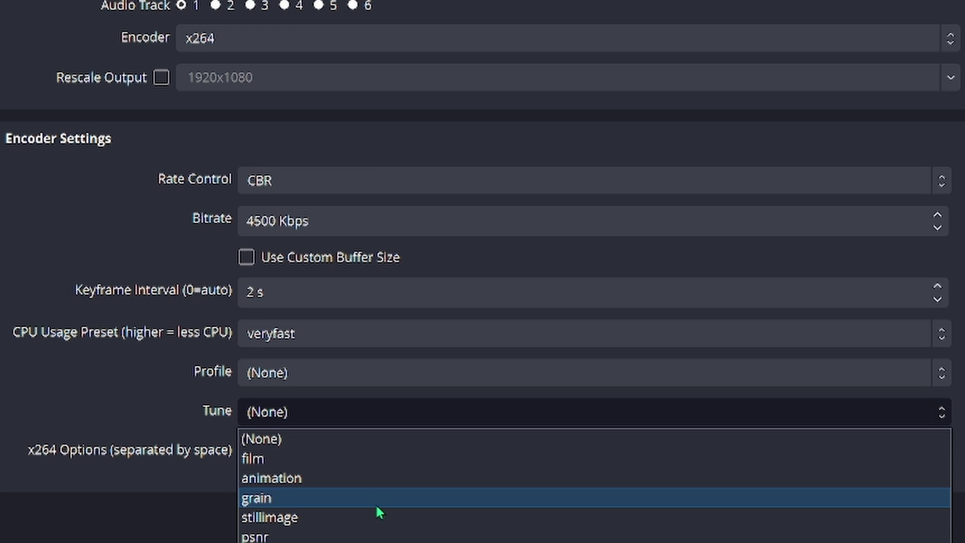
left_click(253, 124)
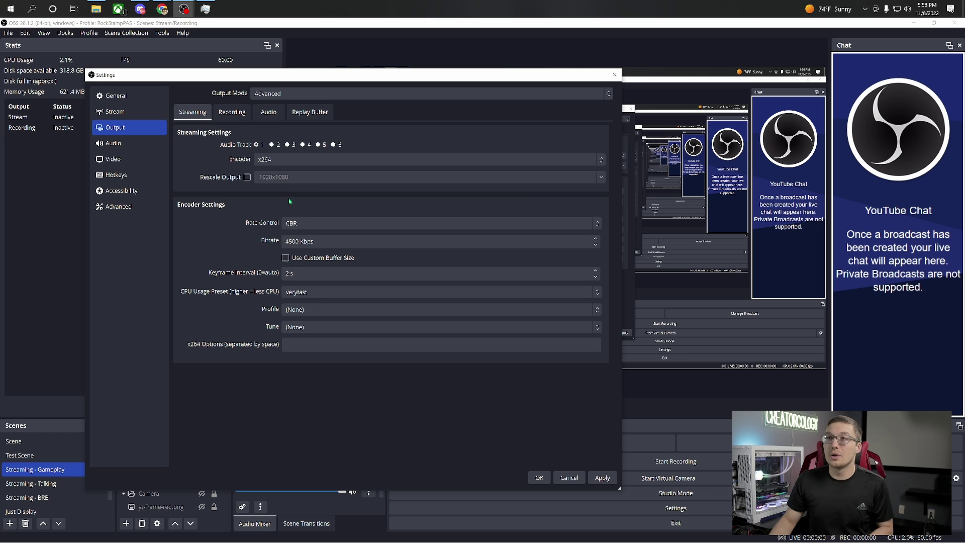
left_click(297, 161)
left_click(314, 173)
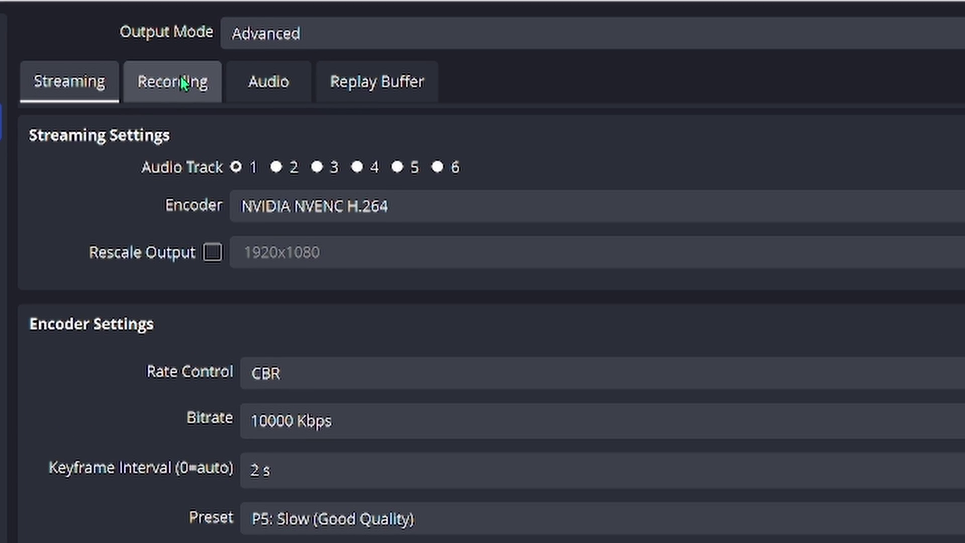
Step: Open the Recording tab and check the recording folder without changing its path
left_click(234, 113)
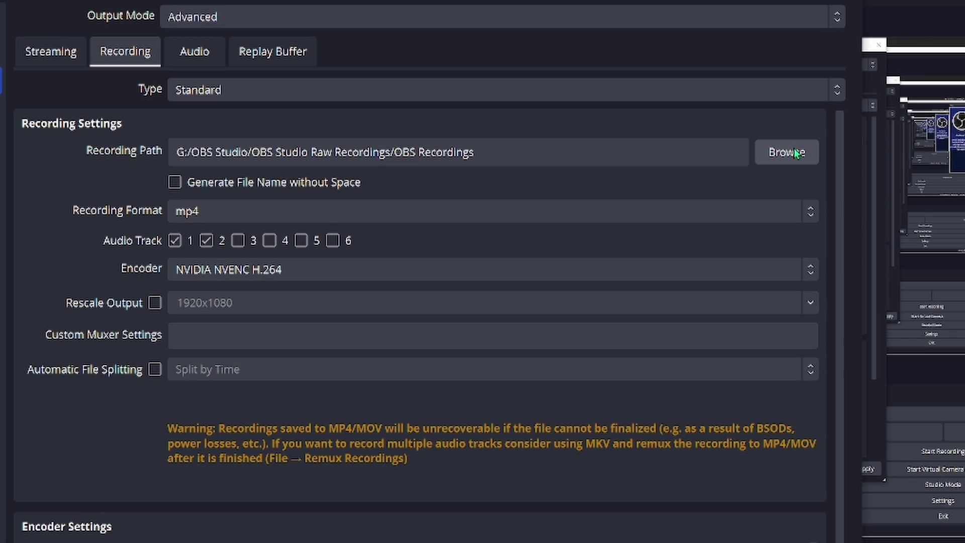
left_click(796, 154)
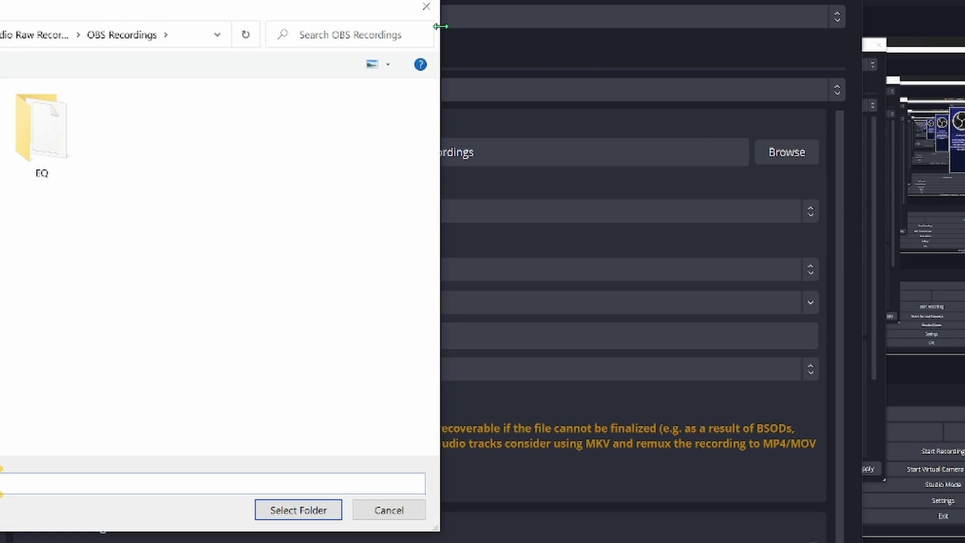
left_click(426, 7)
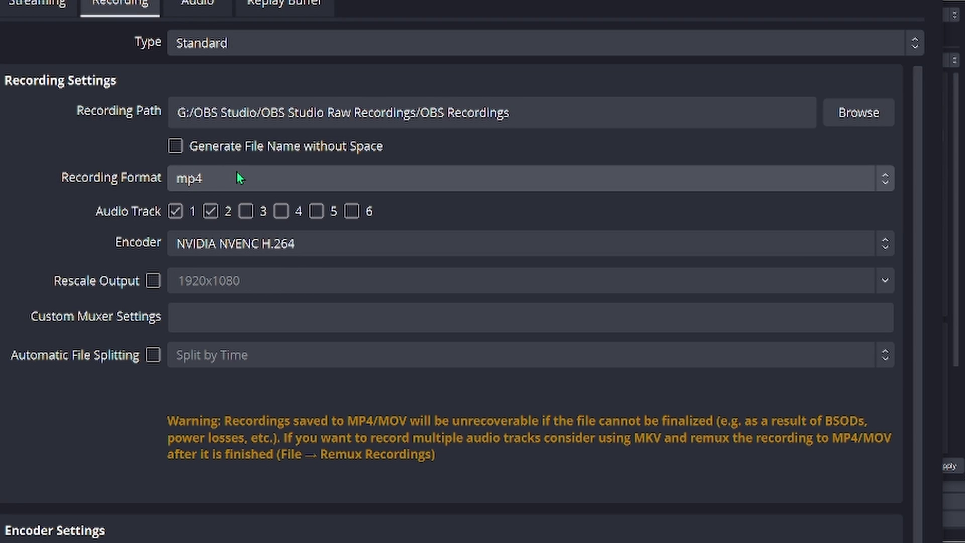
left_click(269, 178)
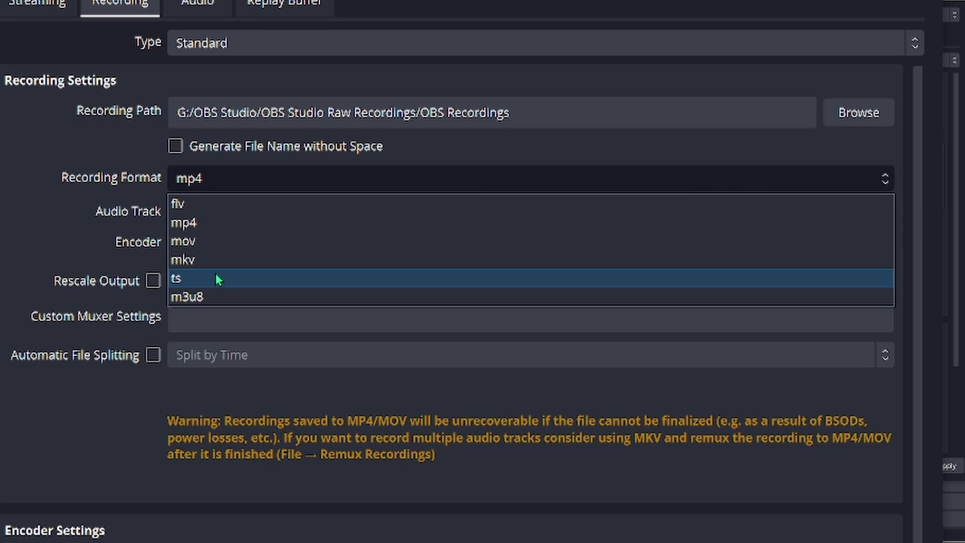
left_click(86, 173)
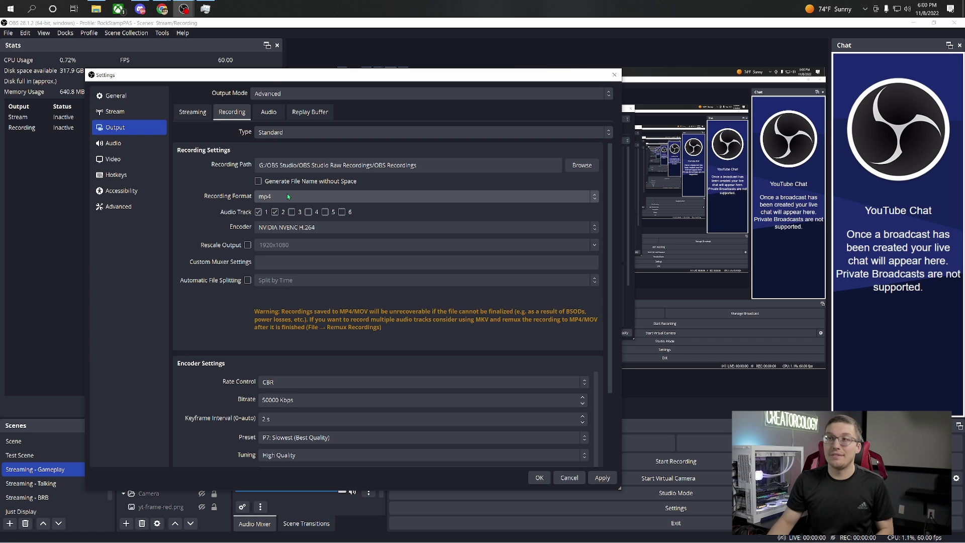
left_click(240, 178)
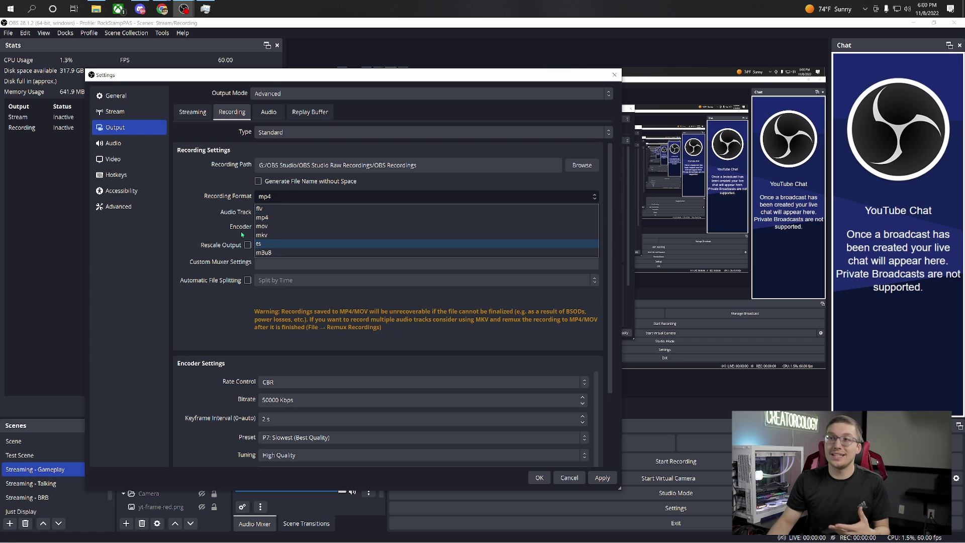
left_click(90, 183)
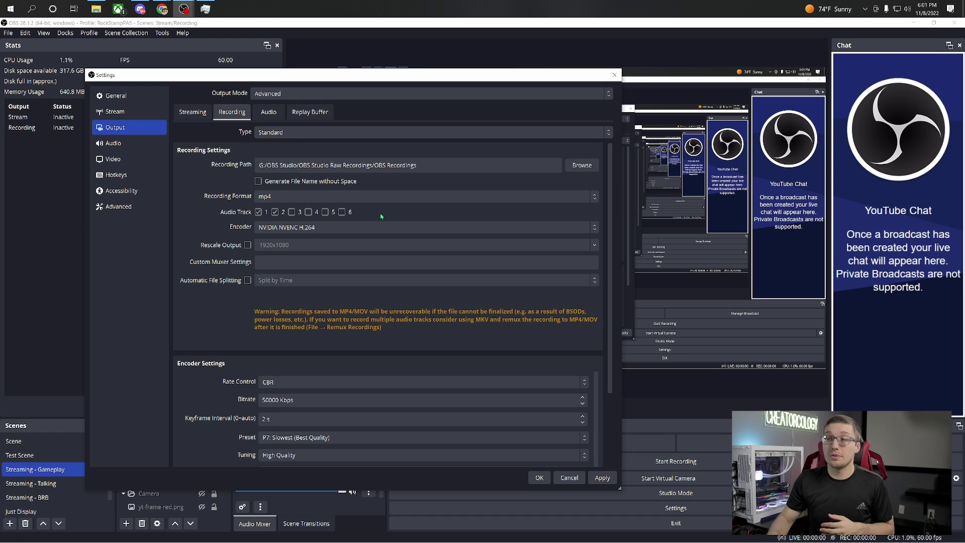
left_click(311, 228)
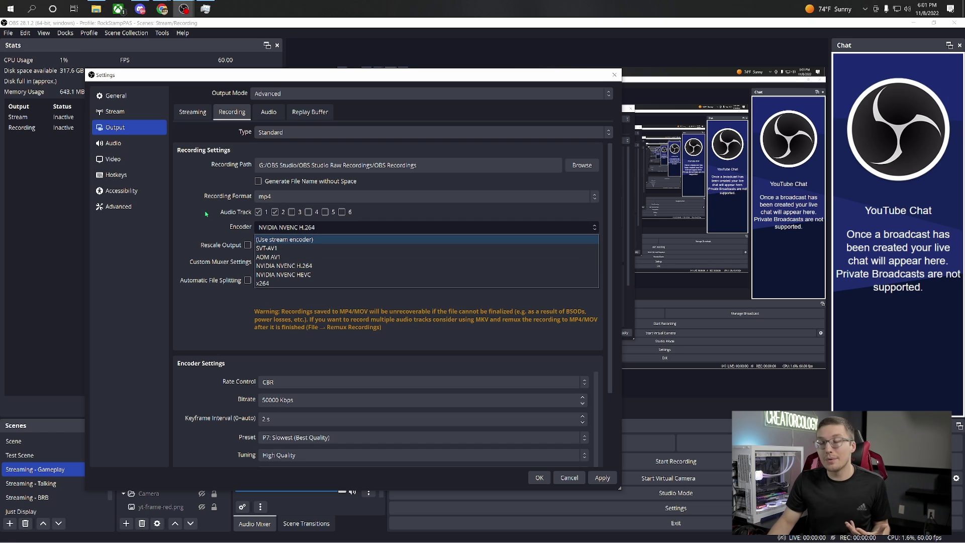
left_click(221, 224)
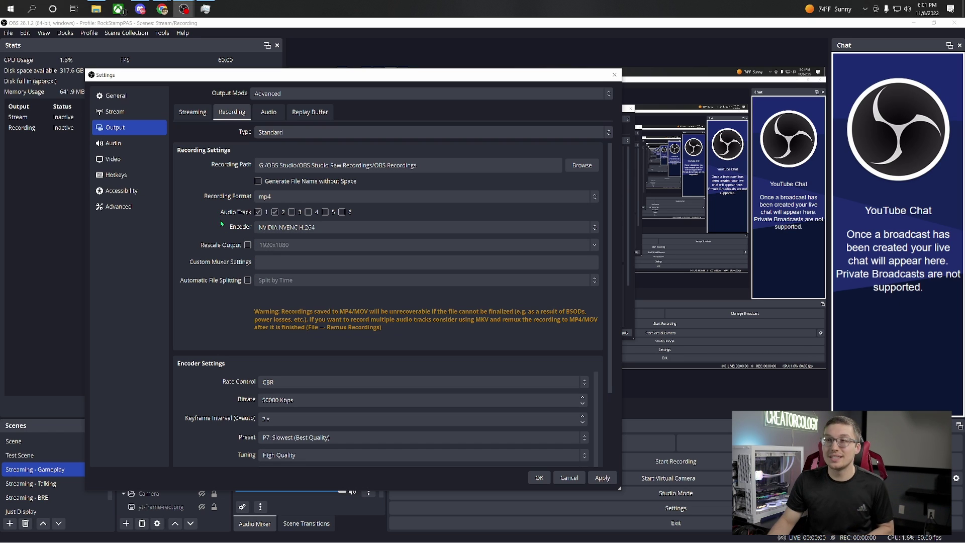
scroll(256, 247, "down", 1)
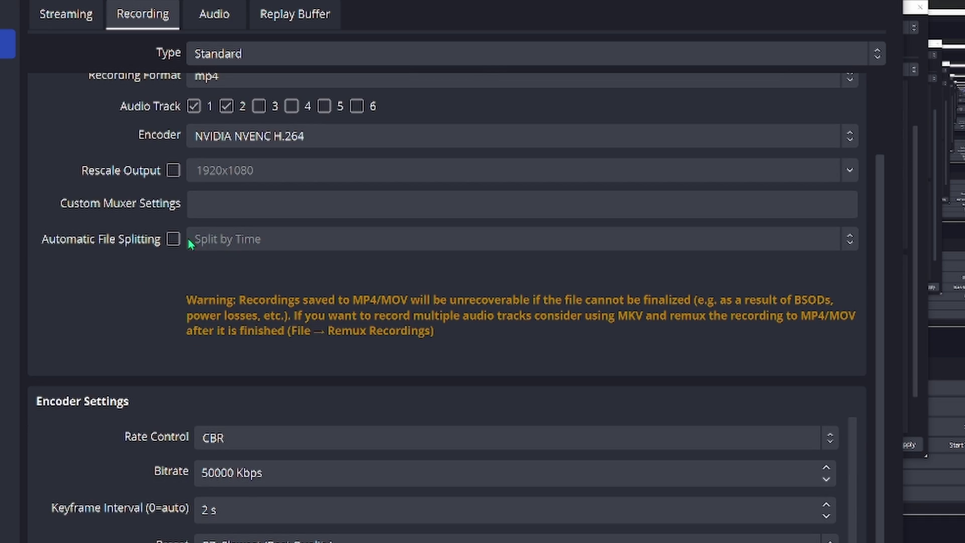
scroll(150, 253, "down", 3)
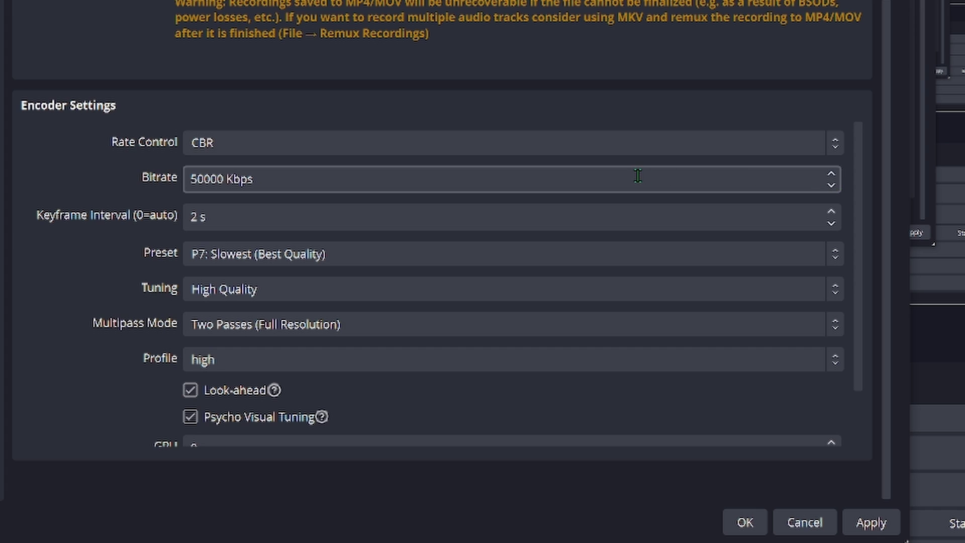
Step: Keep recording at CBR with a 50000 Kbps bitrate and confirm the P7: Slowest (Best Quality) preset
left_click(637, 175)
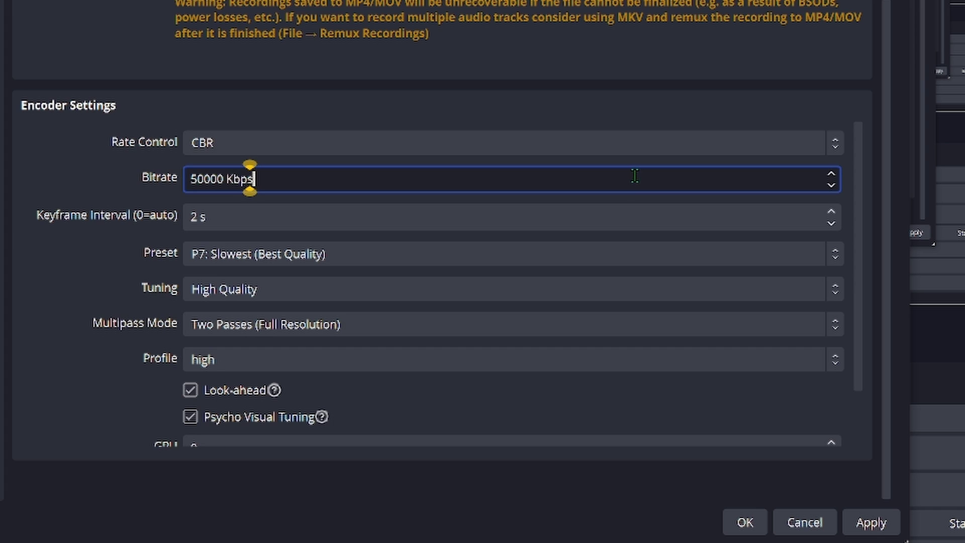
left_click(405, 138)
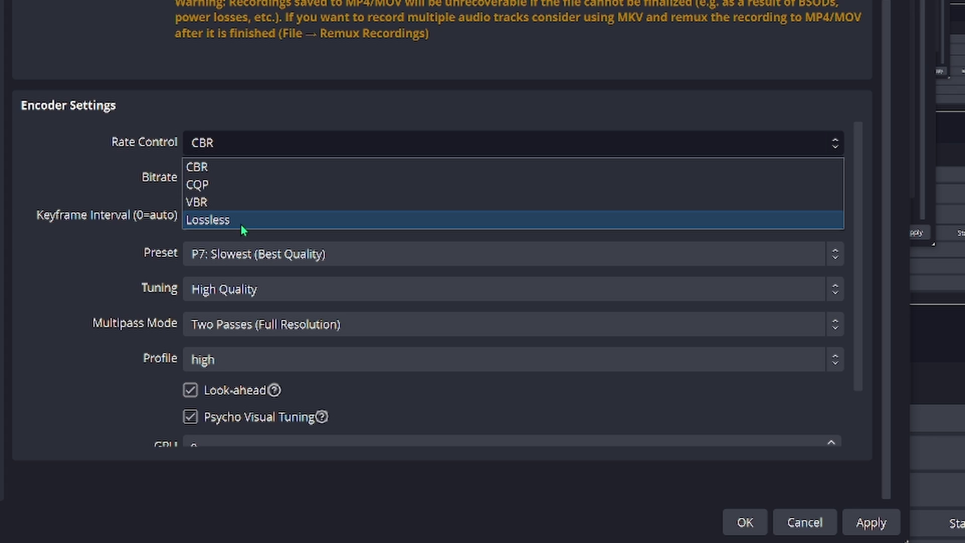
left_click(130, 145)
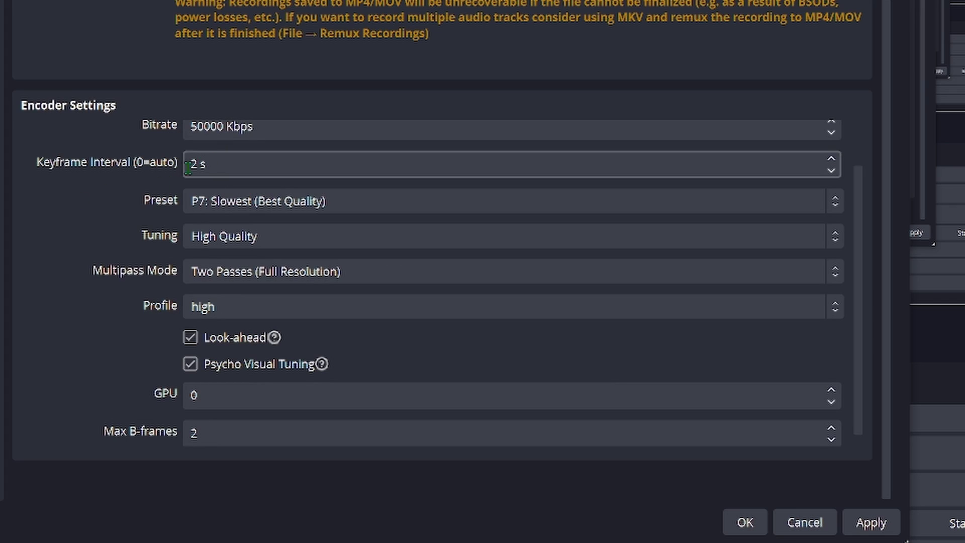
left_click(285, 208)
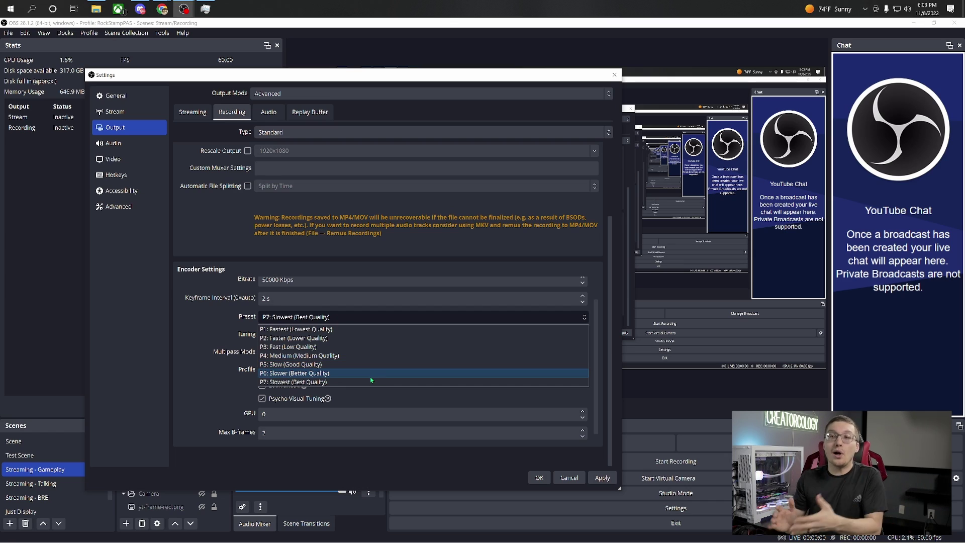
Step: Keep the recording encoder on P7 preset, High Quality tuning, Two Passes (Full Resolution) and high profile
left_click(206, 332)
left_click(322, 335)
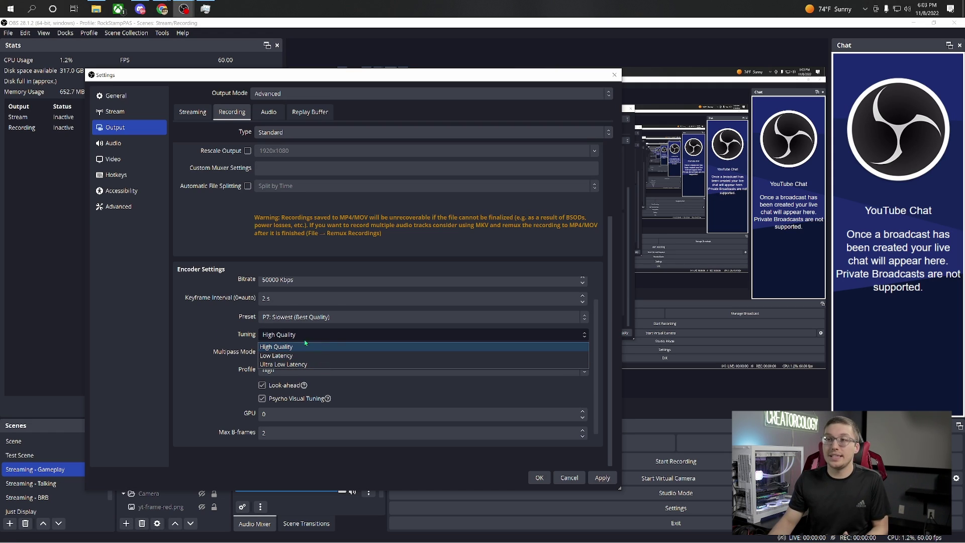
left_click(292, 346)
left_click(342, 353)
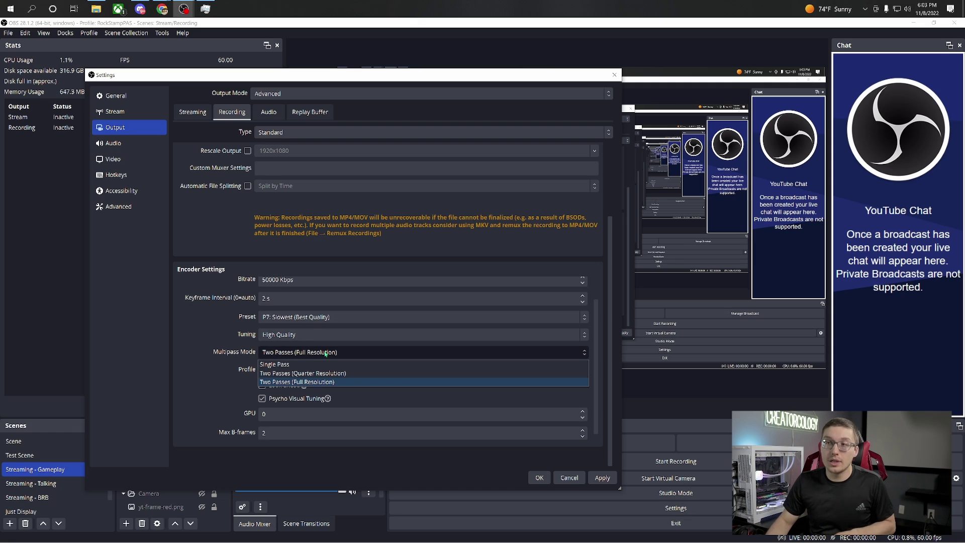
left_click(217, 329)
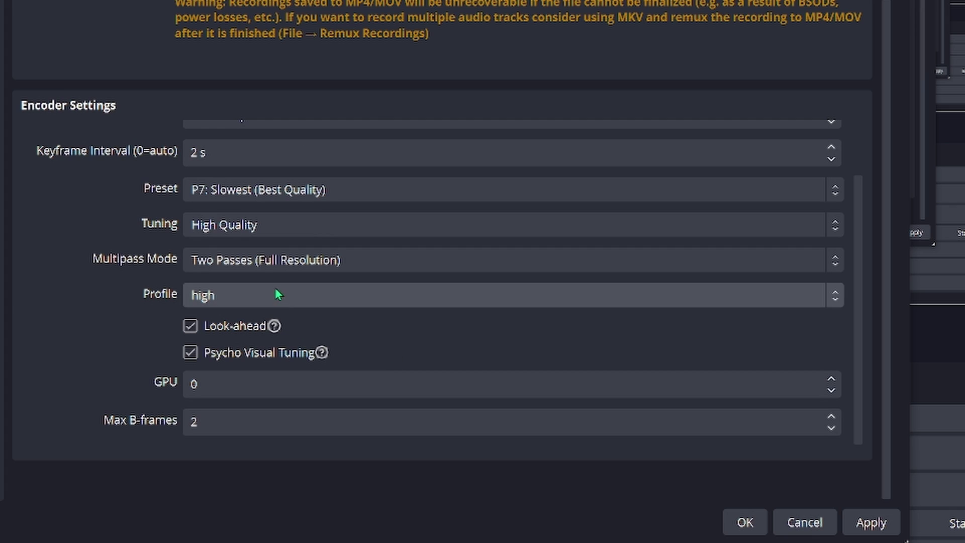
left_click(303, 369)
left_click(200, 363)
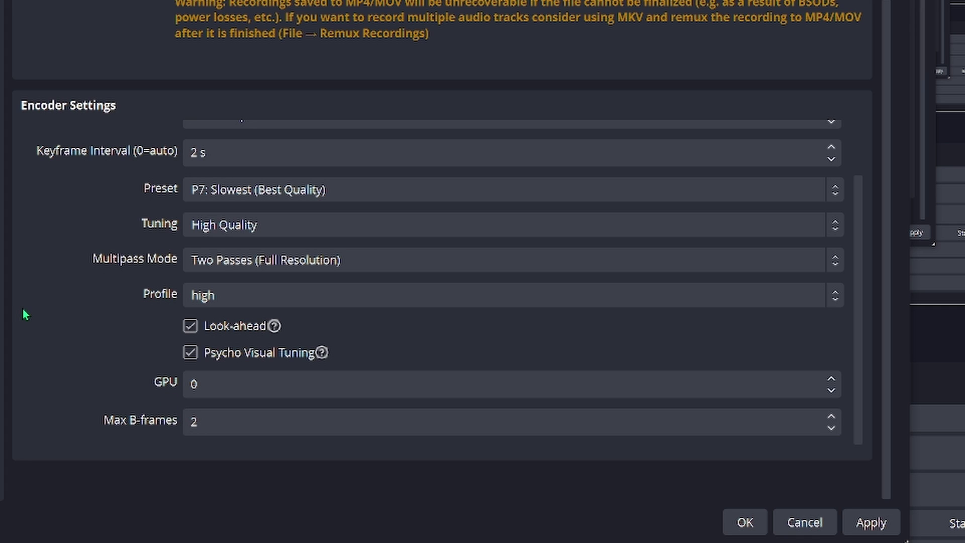
scroll(134, 323, "up", 5)
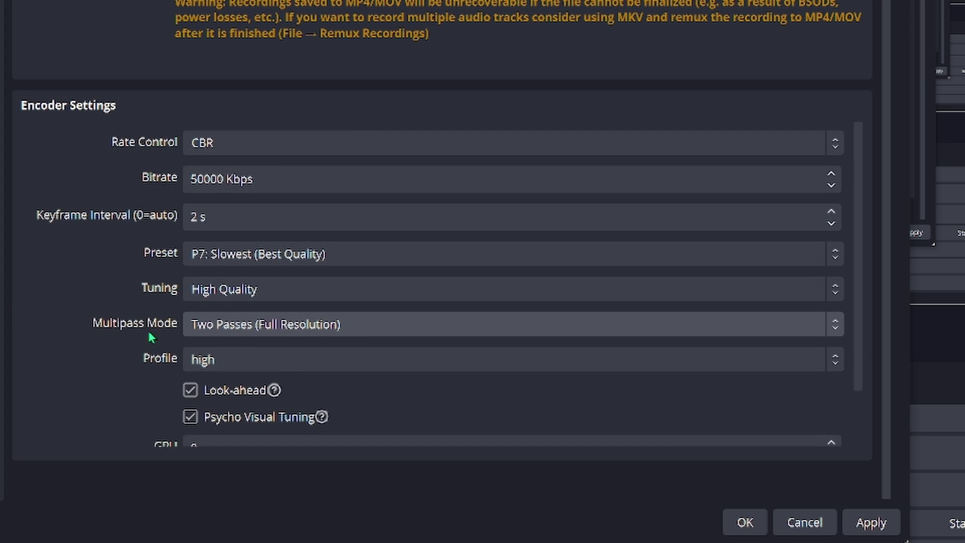
scroll(345, 274, "down", 5)
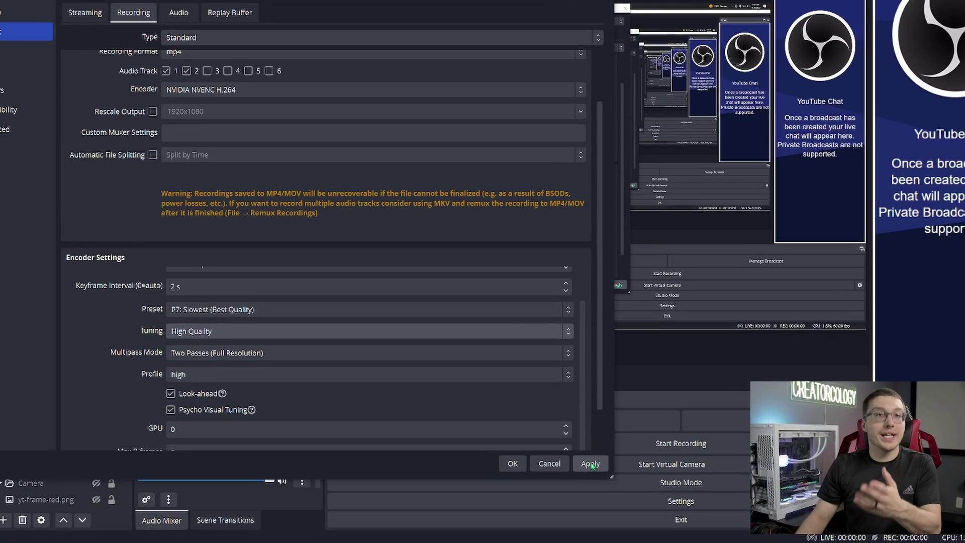
Step: Apply the encoder settings, then in Audio keep Fast decay rate and set Peak Meter Type to True Peak
left_click(871, 522)
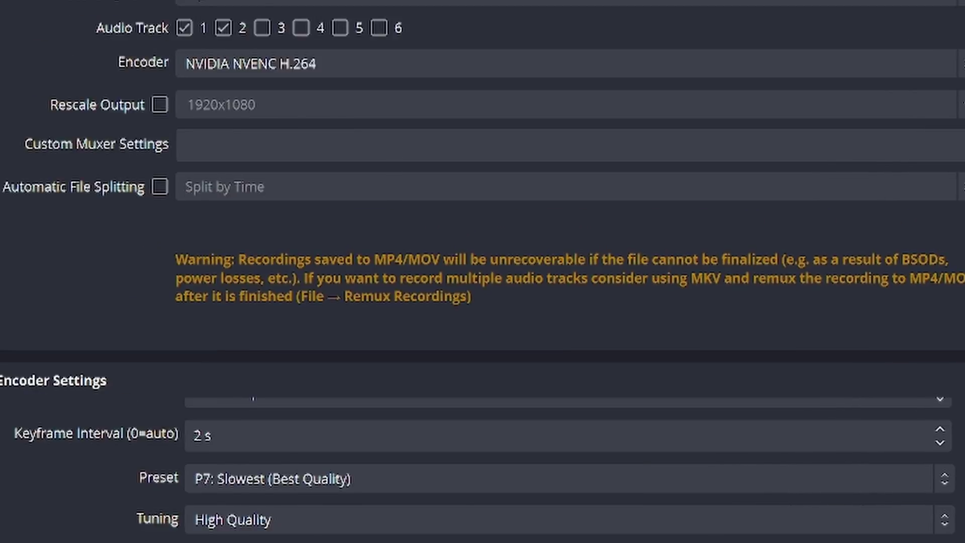
left_click(93, 186)
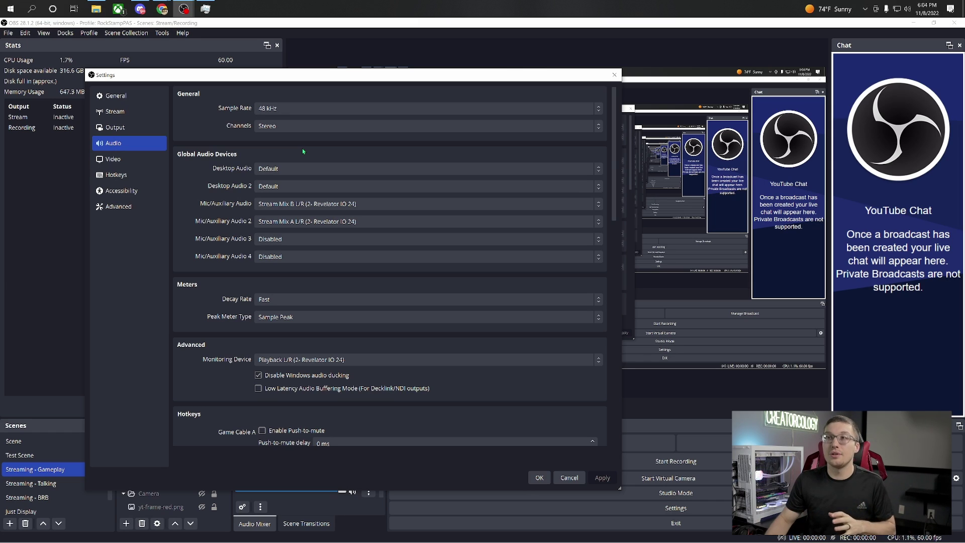
left_click(266, 300)
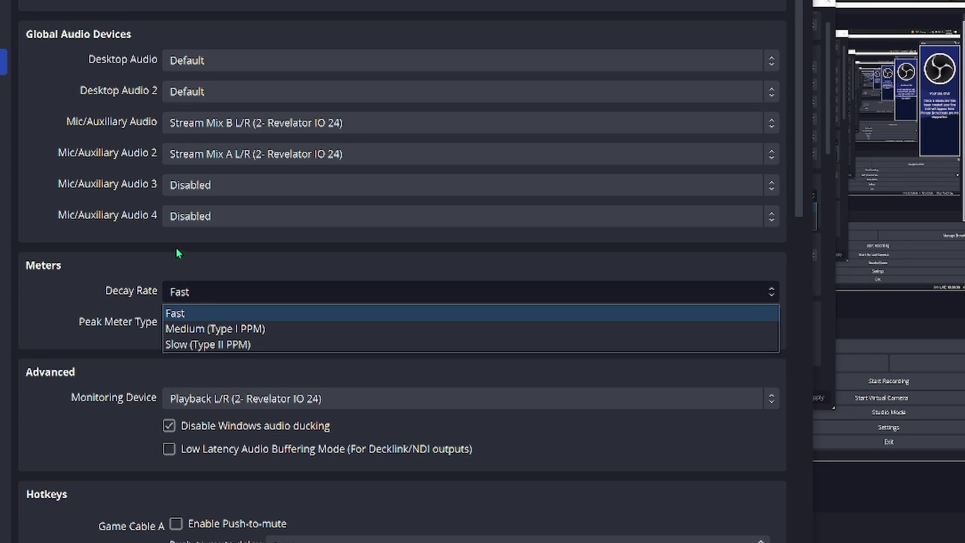
left_click(133, 272)
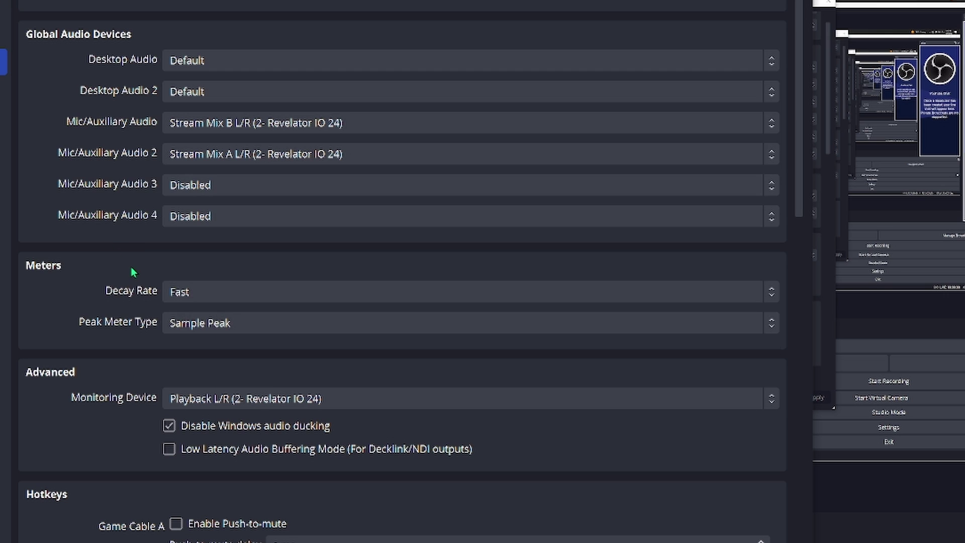
left_click(237, 322)
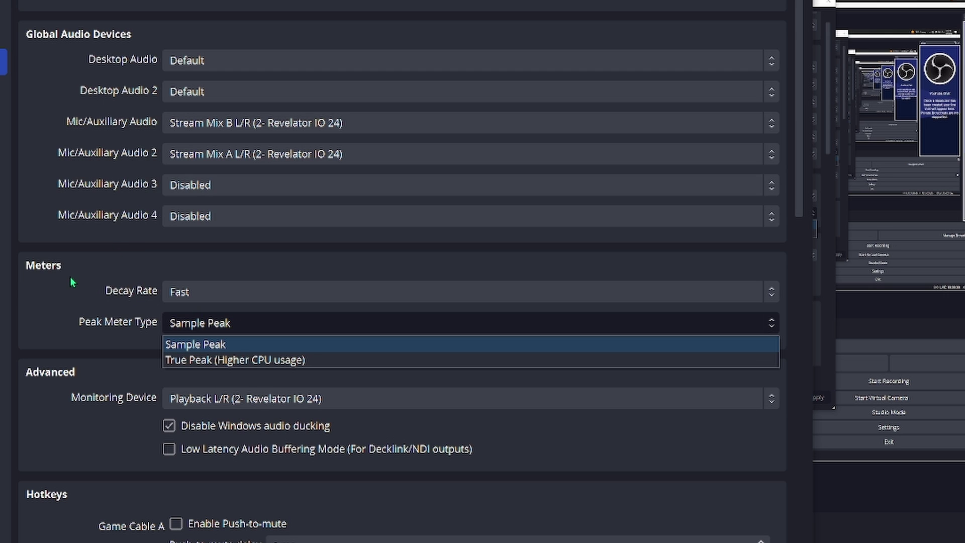
left_click(190, 359)
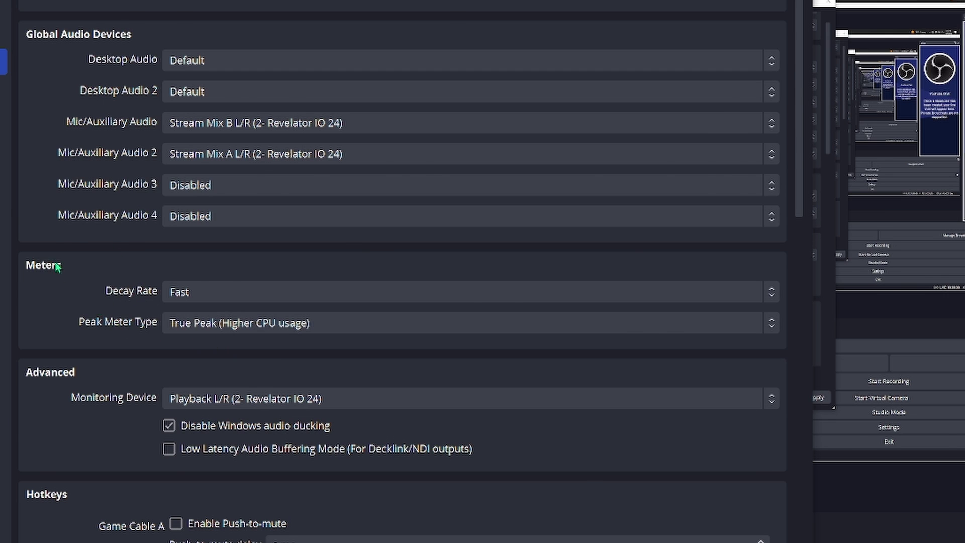
scroll(219, 298, "down", 15)
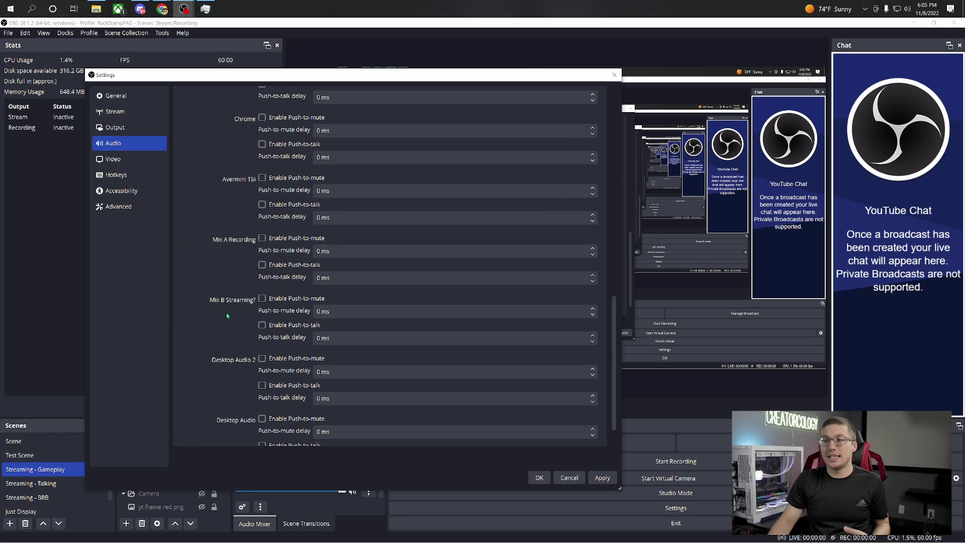
scroll(227, 315, "up", 15)
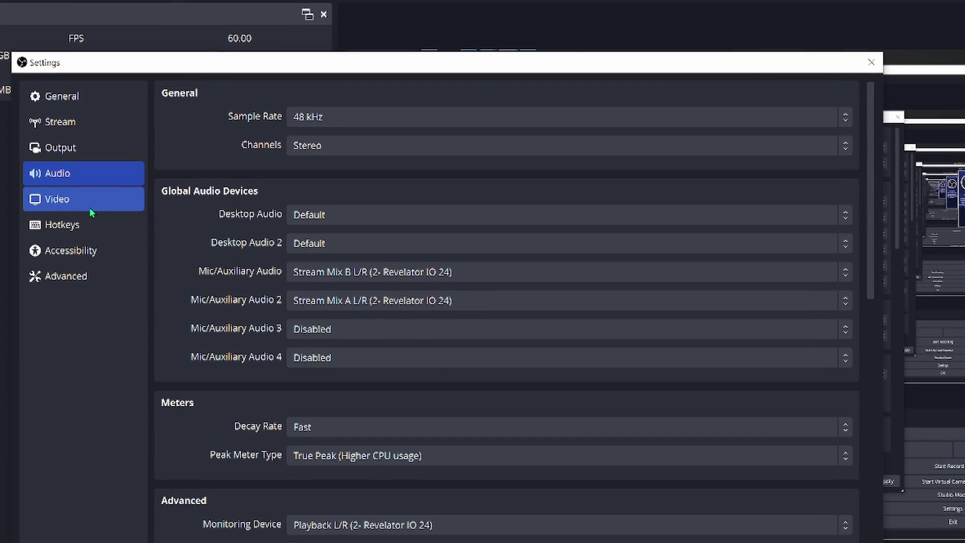
Step: Bring up the Video page showing 3840x2160 base, 1920x1080 output, Lanczos filter and 60 FPS
left_click(106, 187)
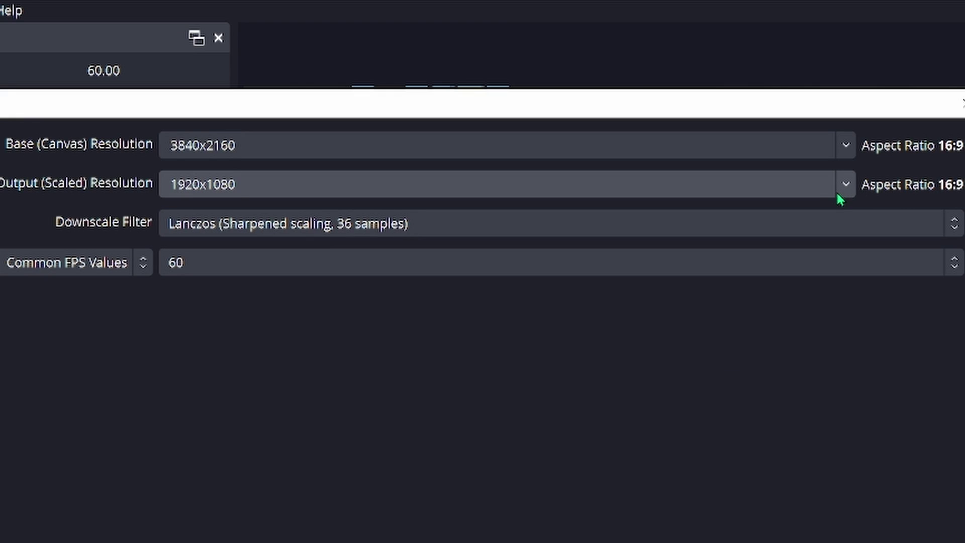
left_click(560, 111)
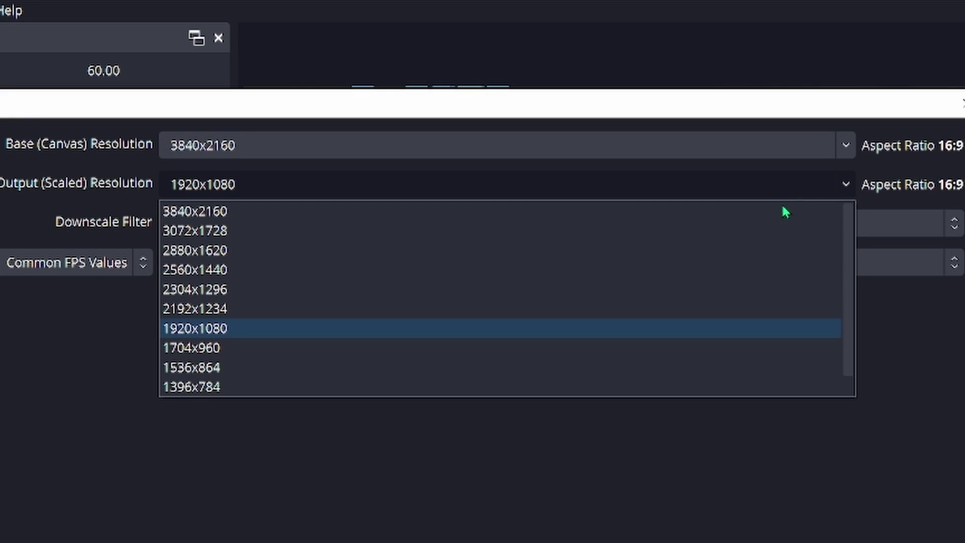
scroll(359, 375, "down", 1)
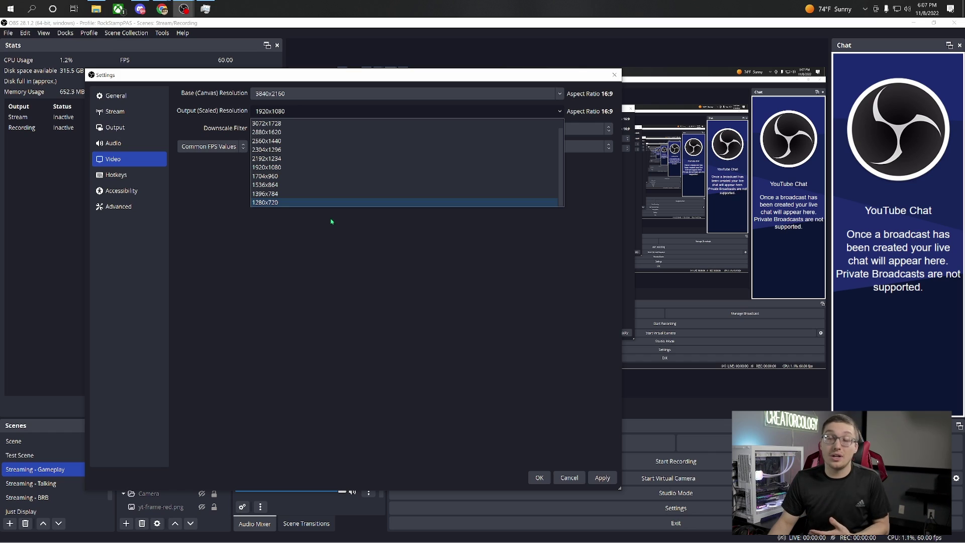
left_click(309, 223)
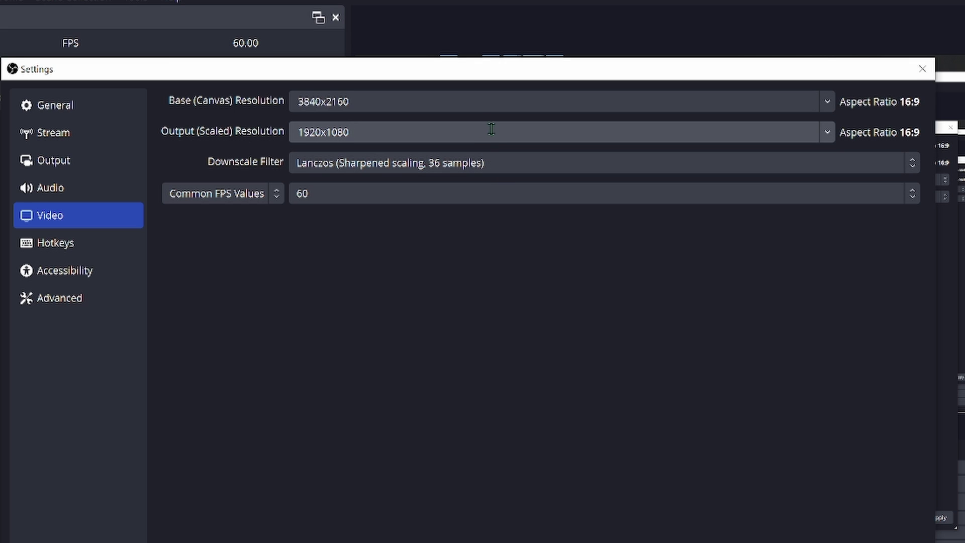
Step: Keep the Lanczos downscale filter and the 60 common FPS value
left_click(507, 161)
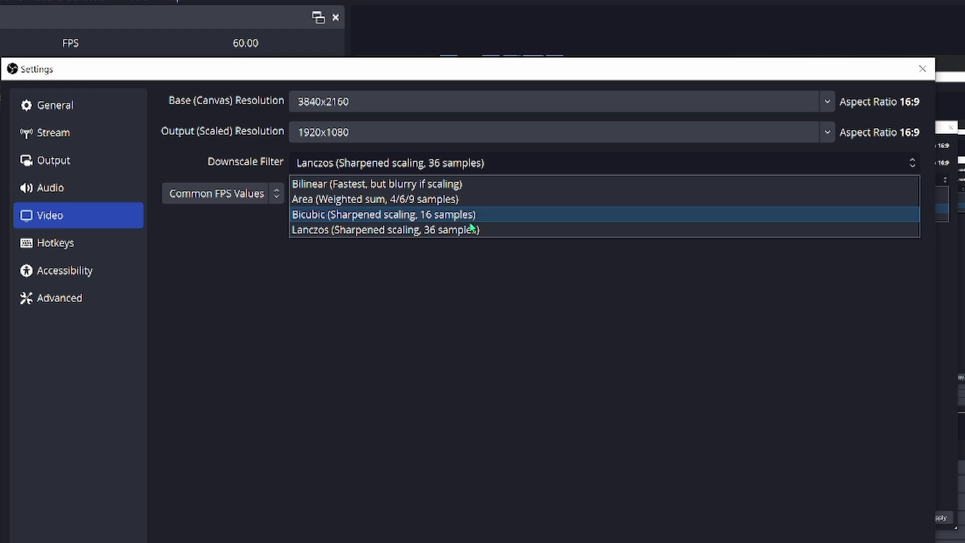
left_click(467, 300)
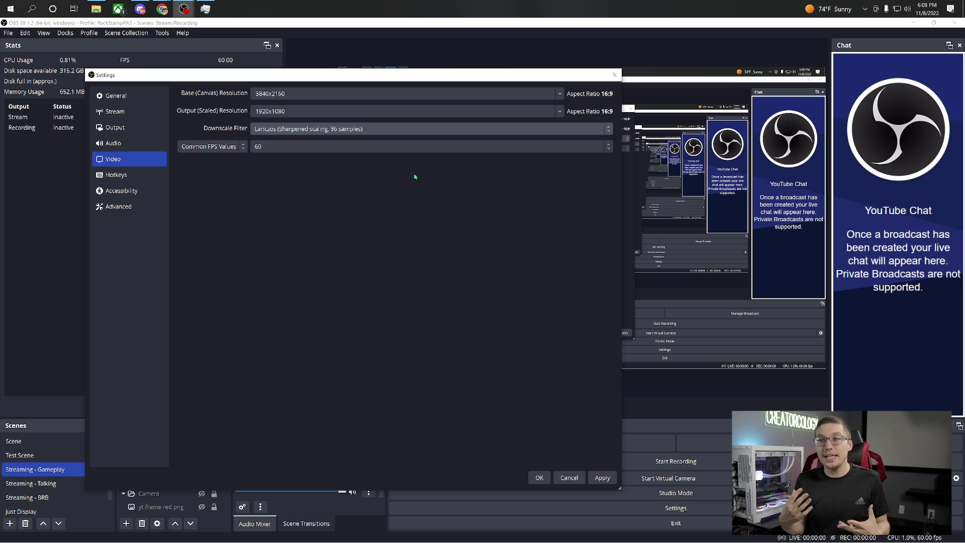
left_click(363, 148)
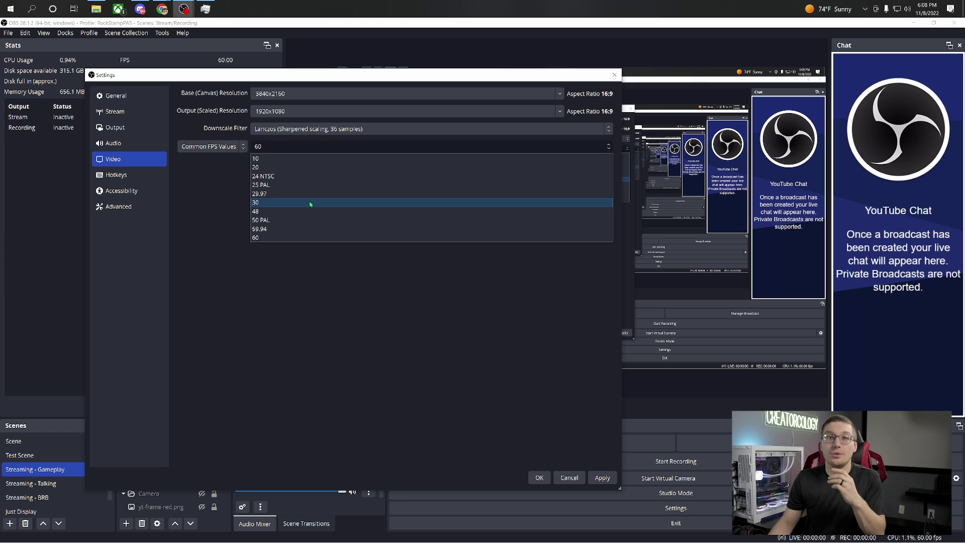
left_click(218, 193)
Step: On the Hotkeys page, assign Num 1 to Start Streaming and Num 2 to Stop Streaming
left_click(116, 174)
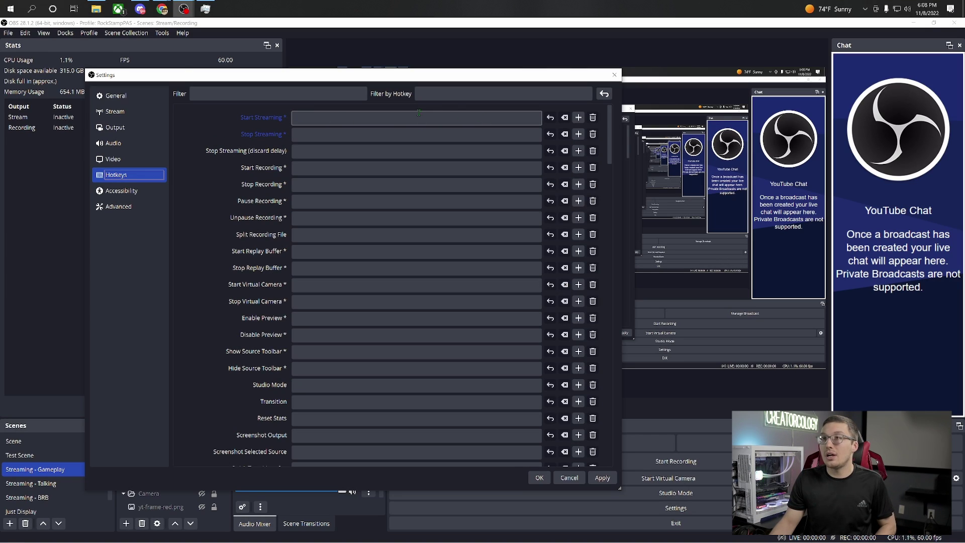
left_click(414, 115)
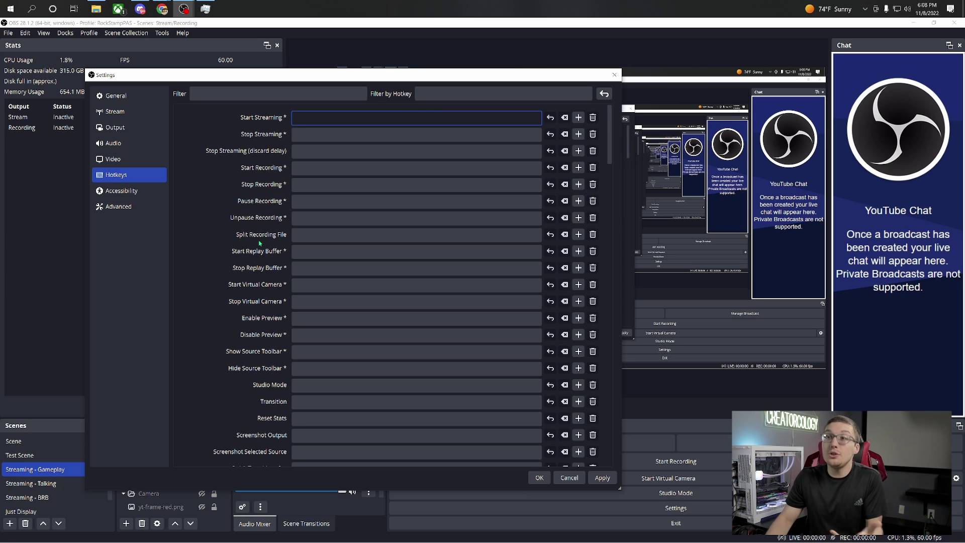
scroll(267, 230, "down", 1)
scroll(267, 231, "up", 1)
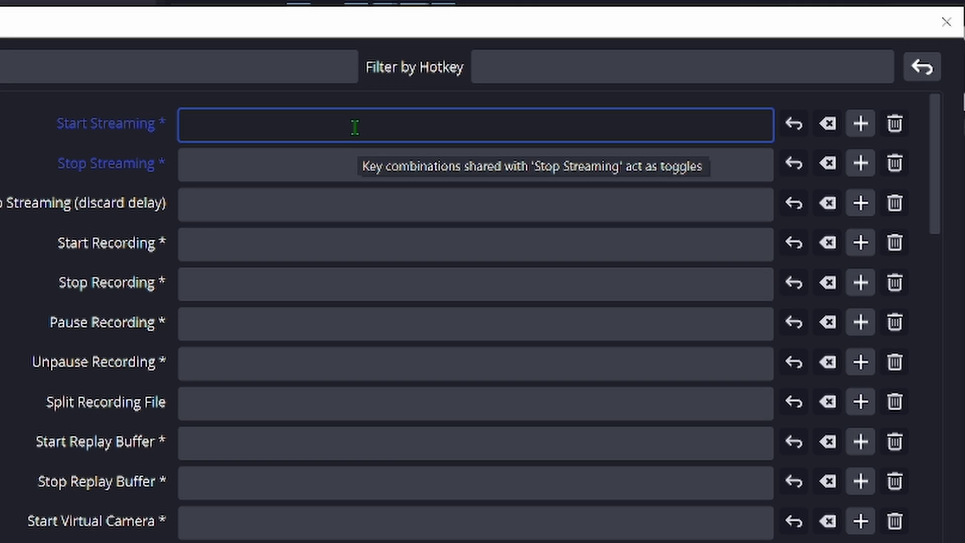
key("KP_1")
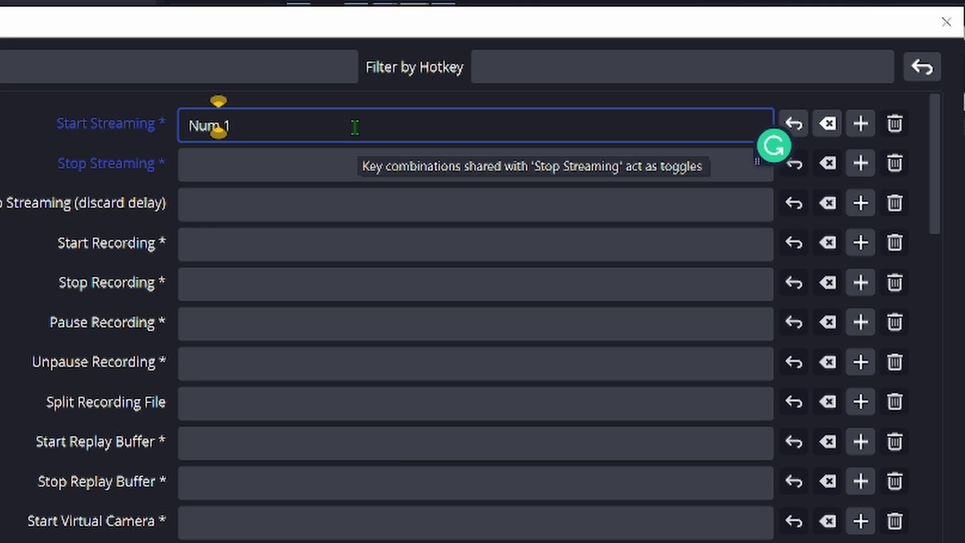
left_click(347, 169)
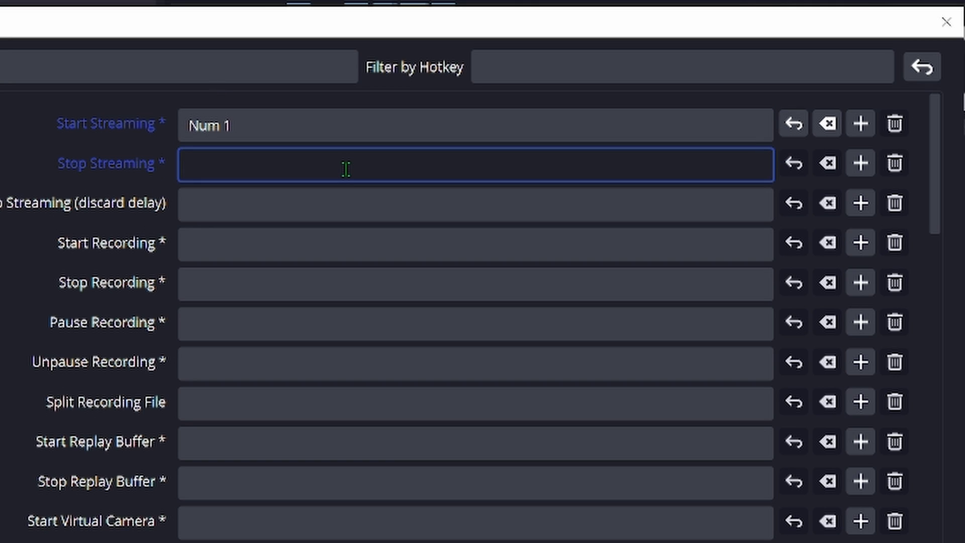
key("KP_2")
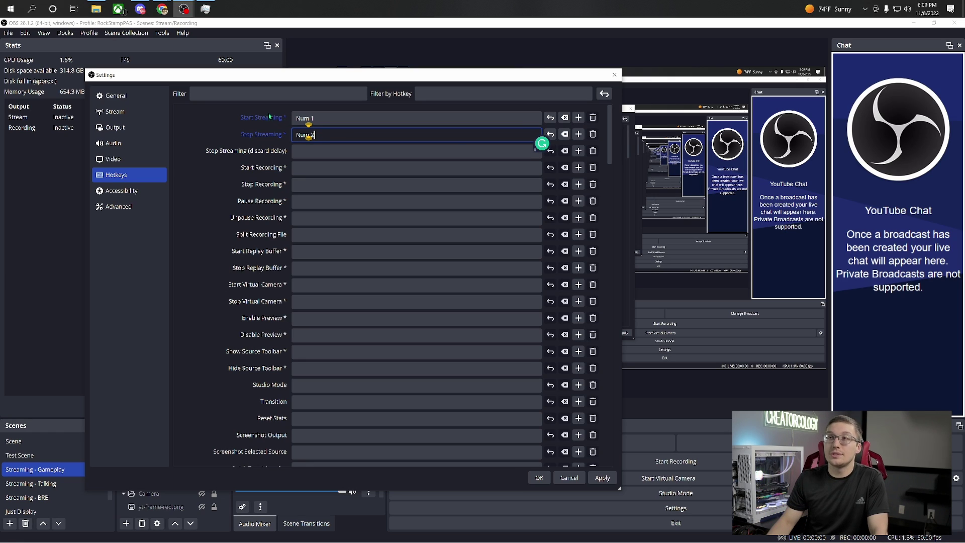
Step: Clear the Stop Streaming and Start Streaming hotkeys, leaving both fields empty
left_click(565, 134)
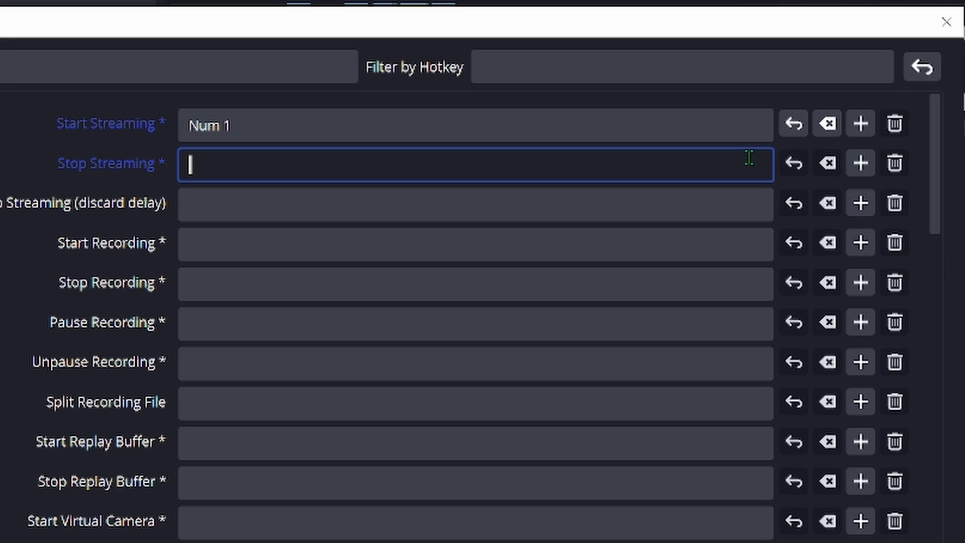
left_click(828, 169)
left_click(829, 126)
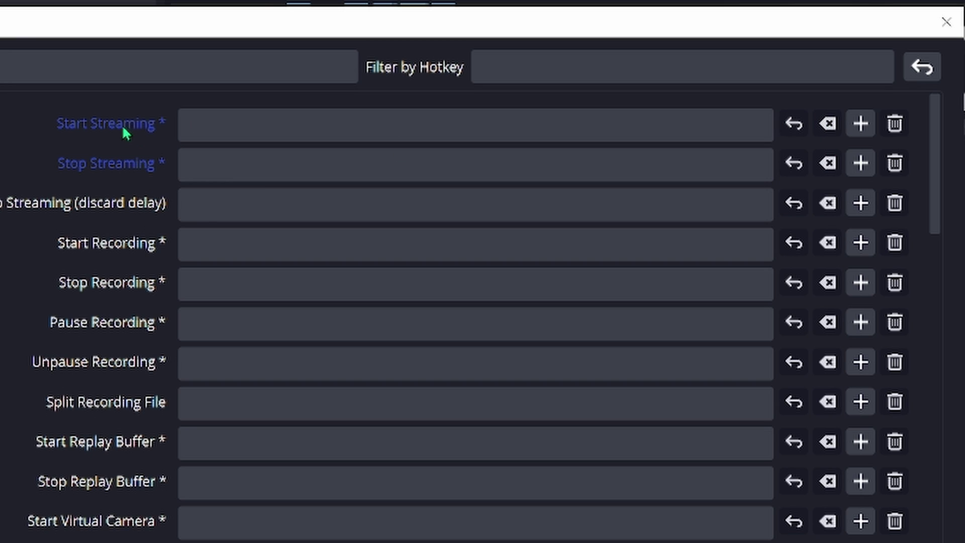
scroll(67, 153, "down", 8)
Step: Bind comma to Just Display, period to Streaming - BRB, slash to Streaming - Gameplay, and apply
left_click(307, 430)
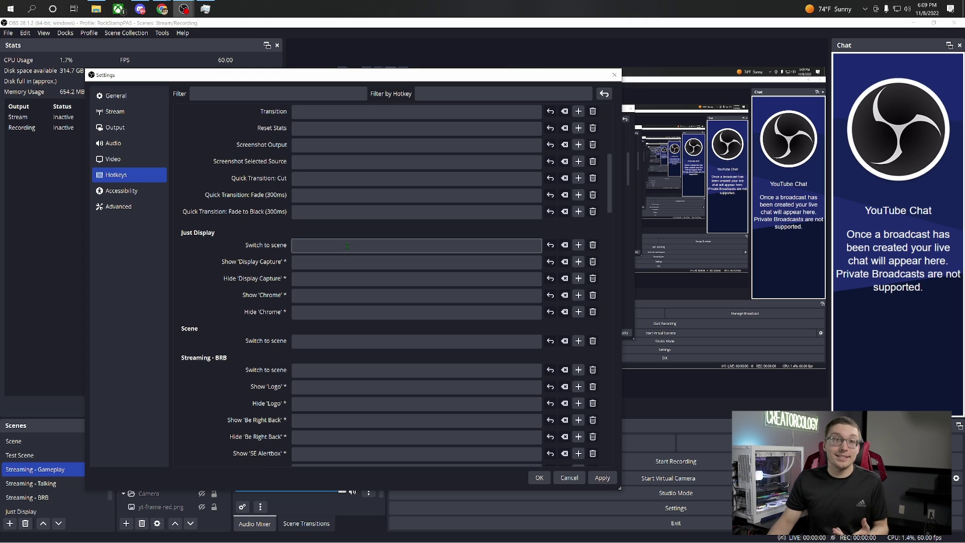
left_click(347, 246)
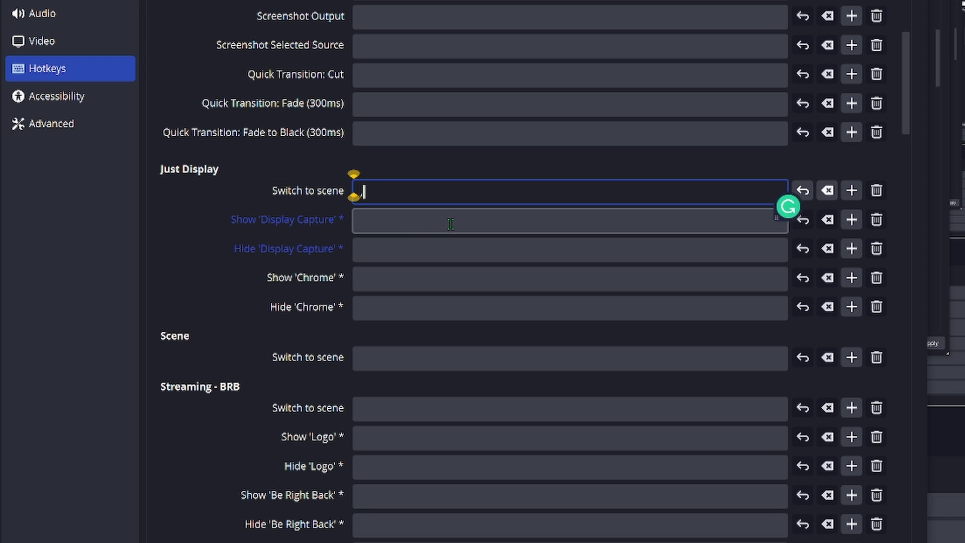
scroll(302, 266, "down", 3)
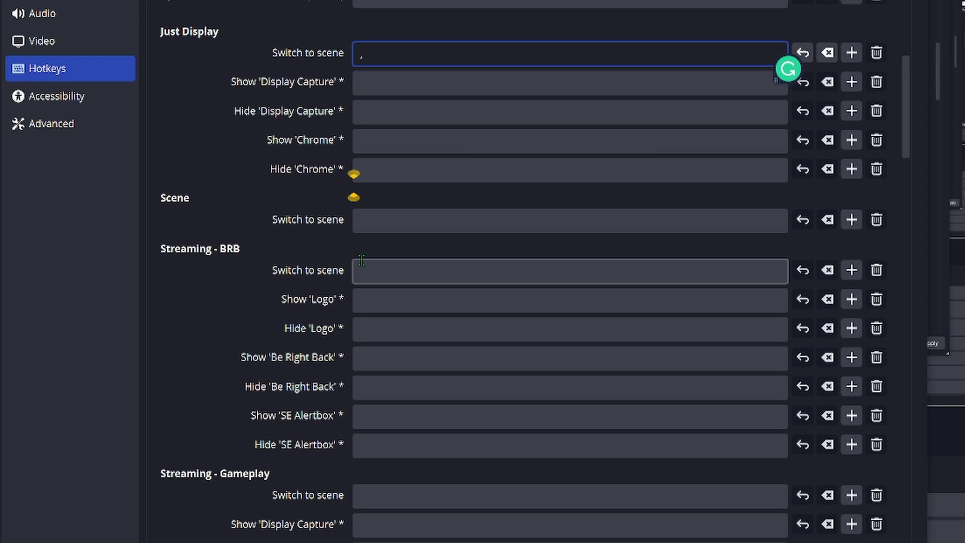
left_click(412, 267)
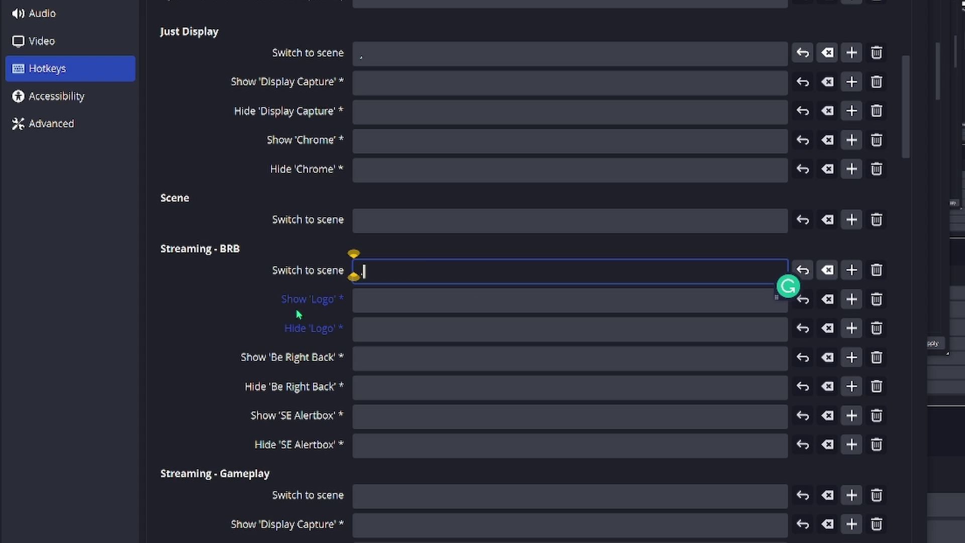
scroll(251, 315, "down", 2)
scroll(251, 315, "down", 3)
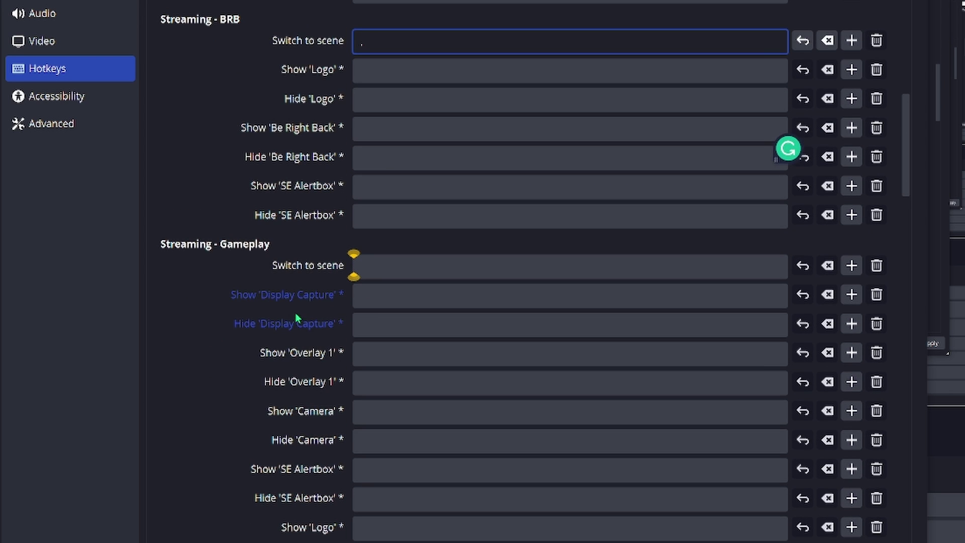
left_click(408, 268)
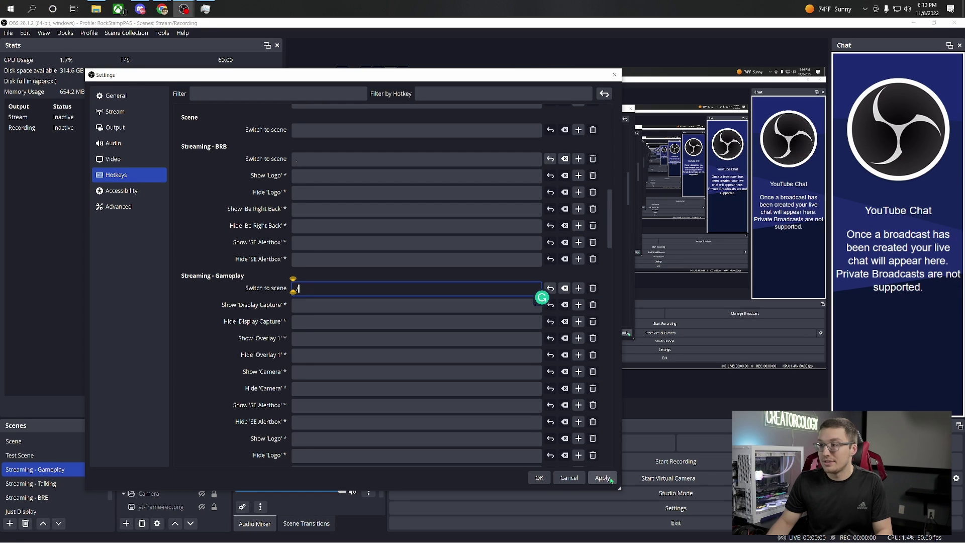
left_click(610, 478)
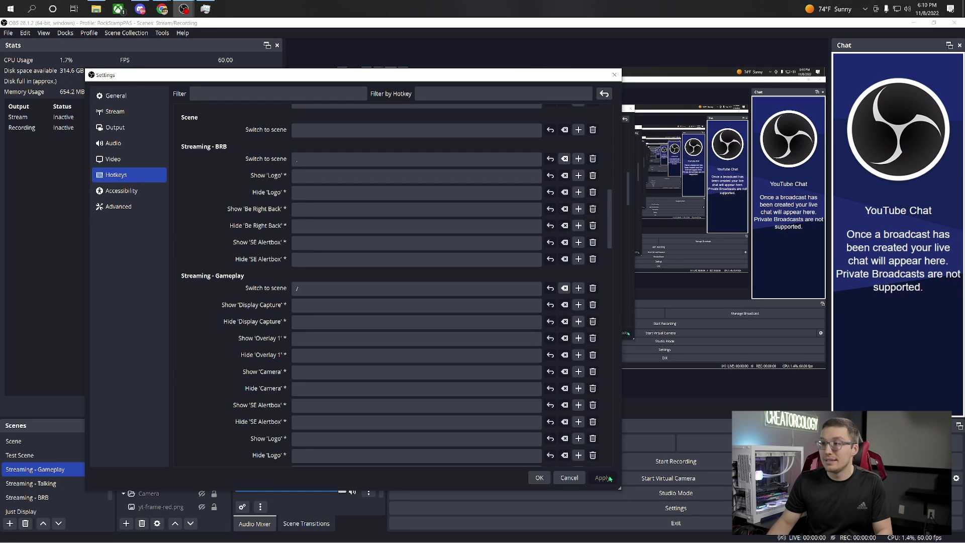
Step: Save with OK, test scene hotkeys F1–F5 ending on Streaming - Gameplay, then reopen Settings
left_click(539, 478)
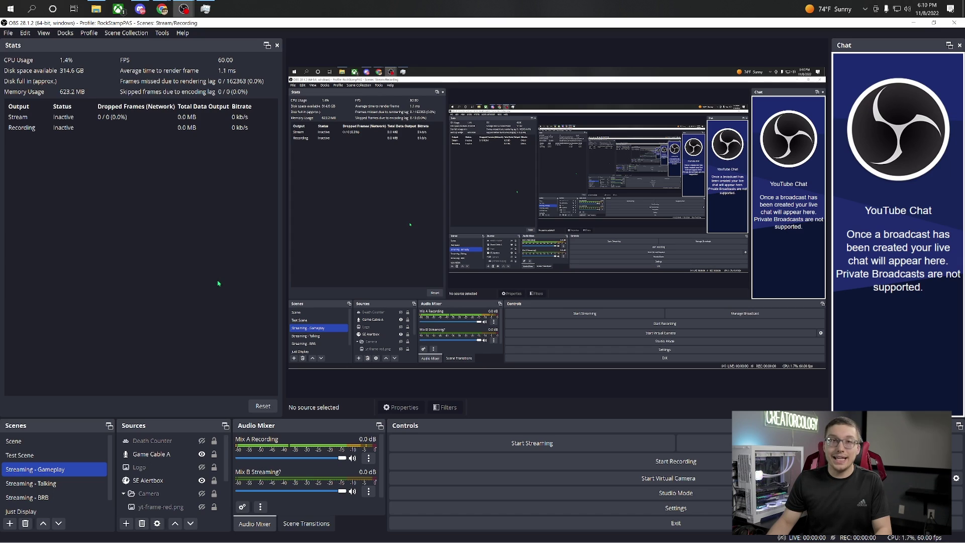
key("F5")
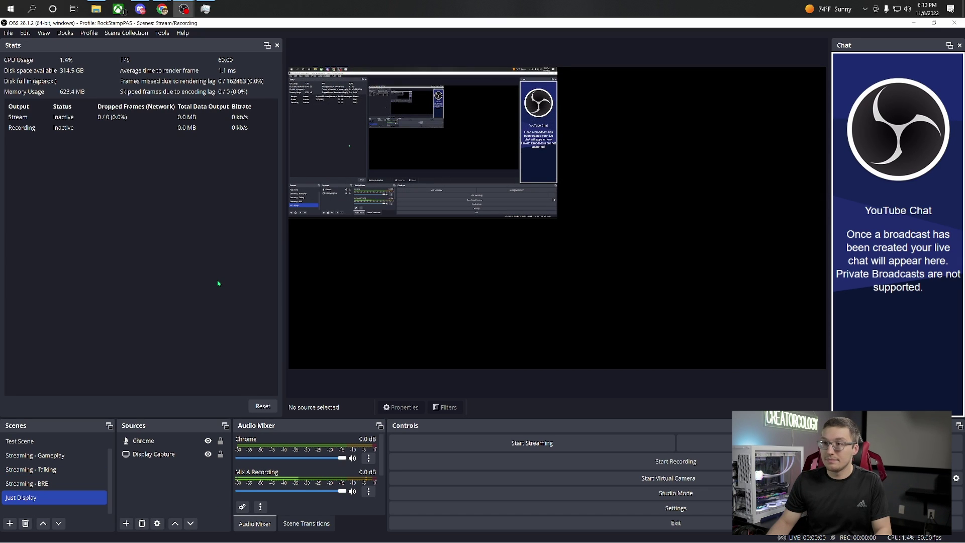
key("F4")
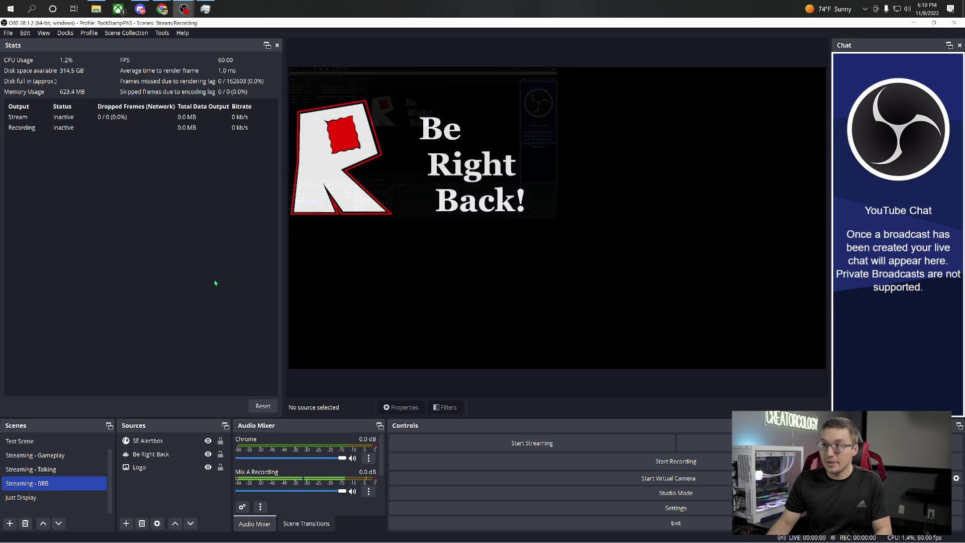
key("F2")
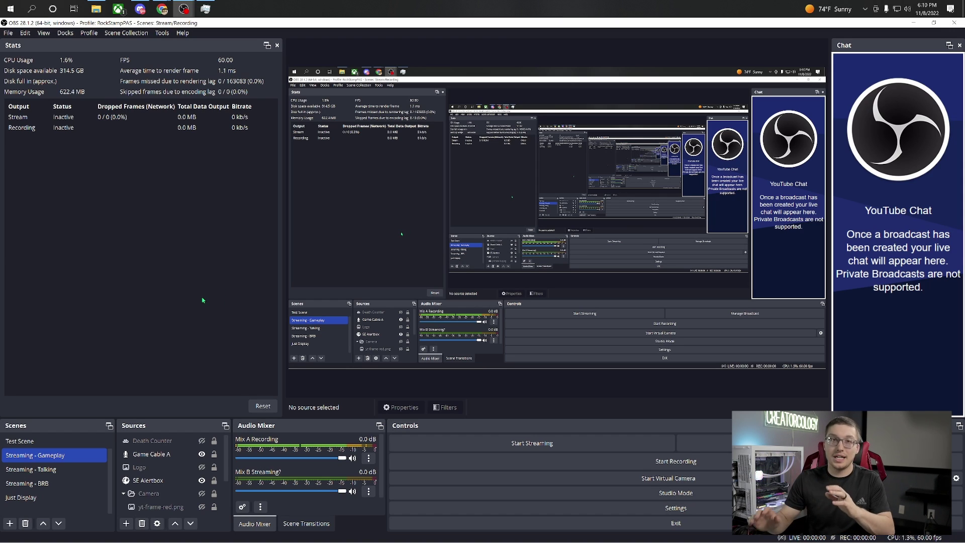
key("F3")
key("F1")
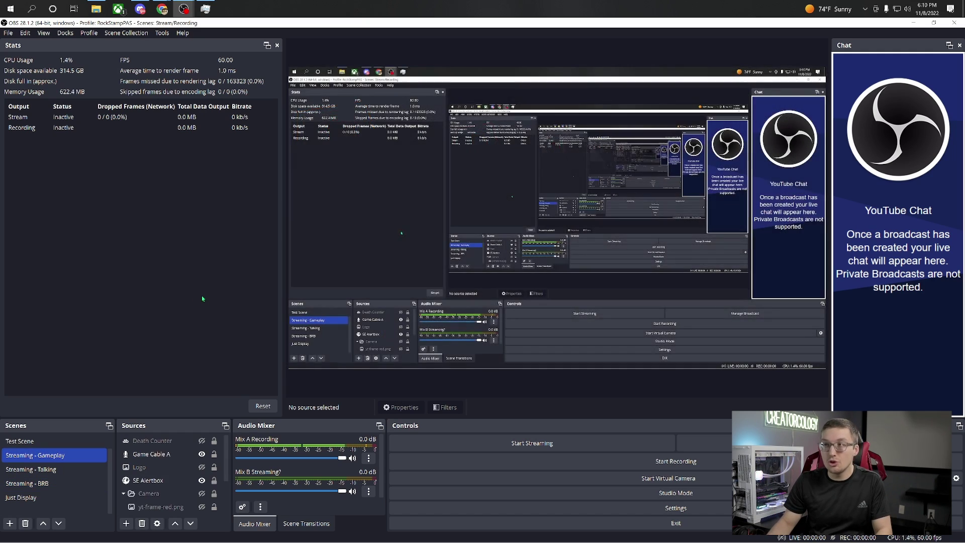
key("F4")
key("F1")
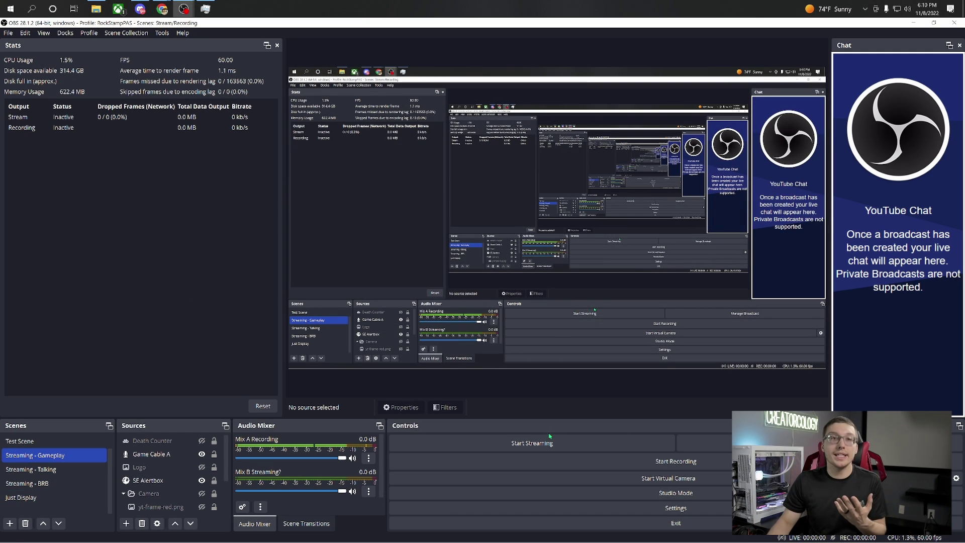
left_click(644, 509)
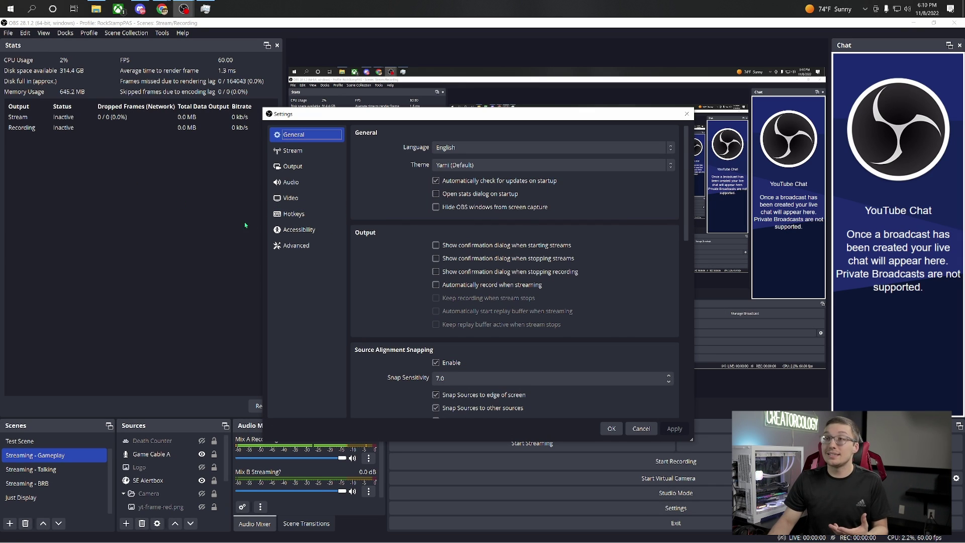
Step: Recheck the scene-switch bindings by scrolling through the Hotkeys list
left_click(293, 214)
scroll(581, 275, "down", 6)
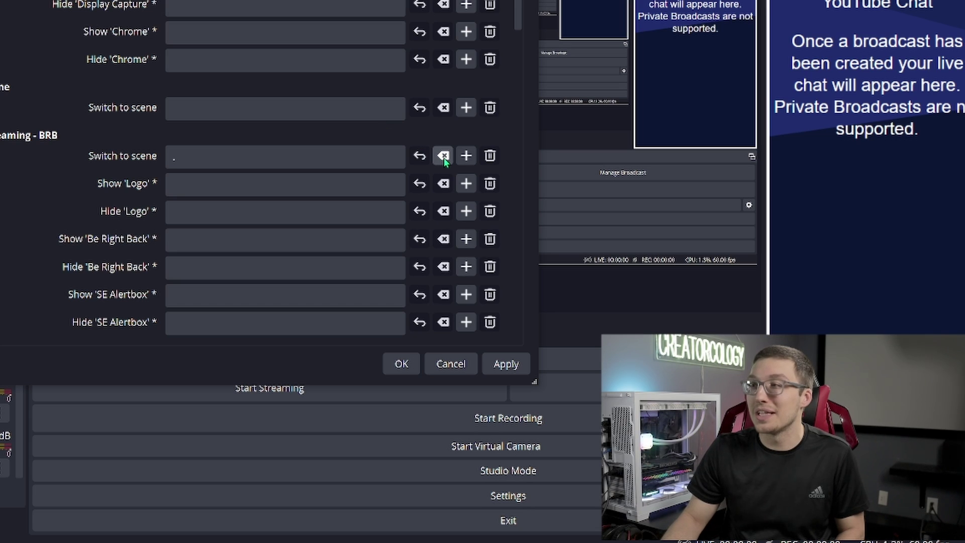
scroll(442, 156, "down", 5)
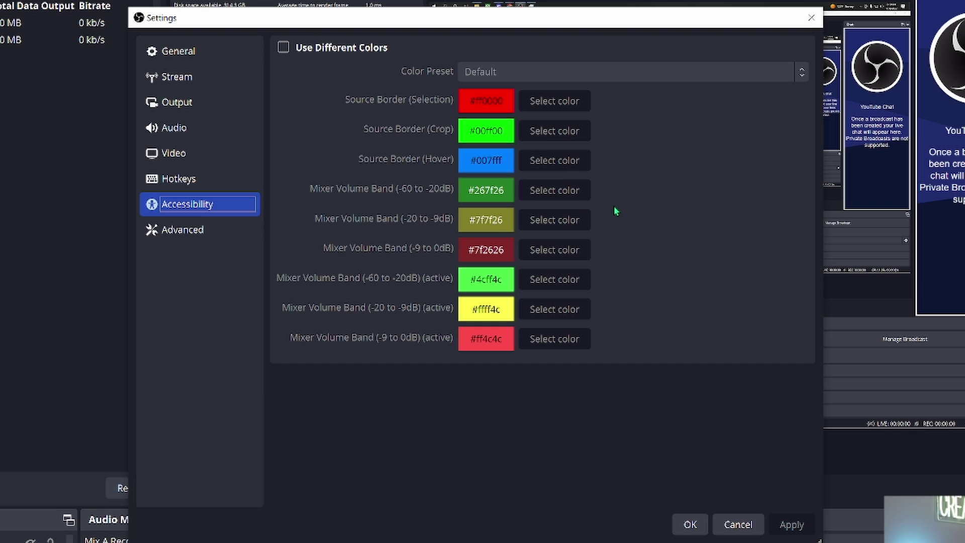
Step: Move down to Advanced, scroll through all its sections, and close Settings with OK
key("Down")
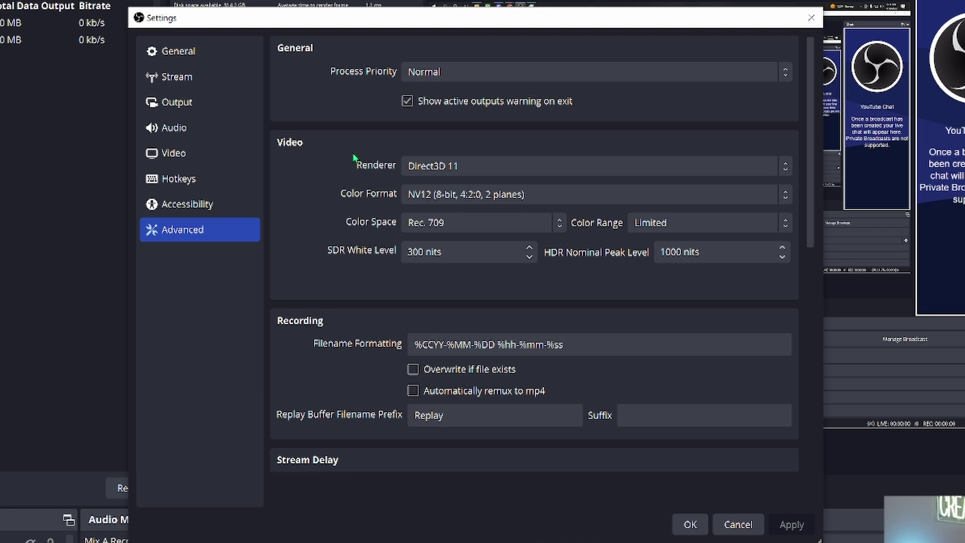
scroll(324, 175, "down", 3)
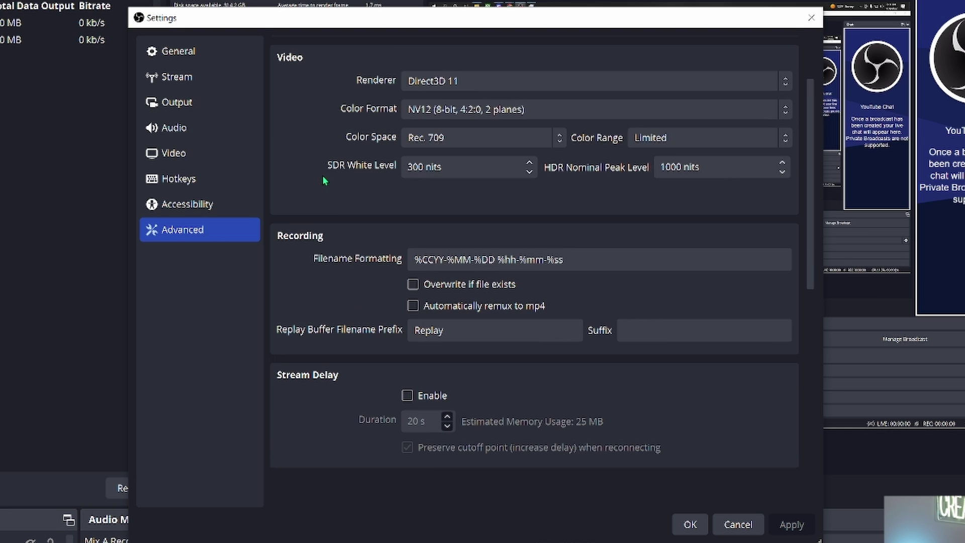
scroll(338, 171, "down", 2)
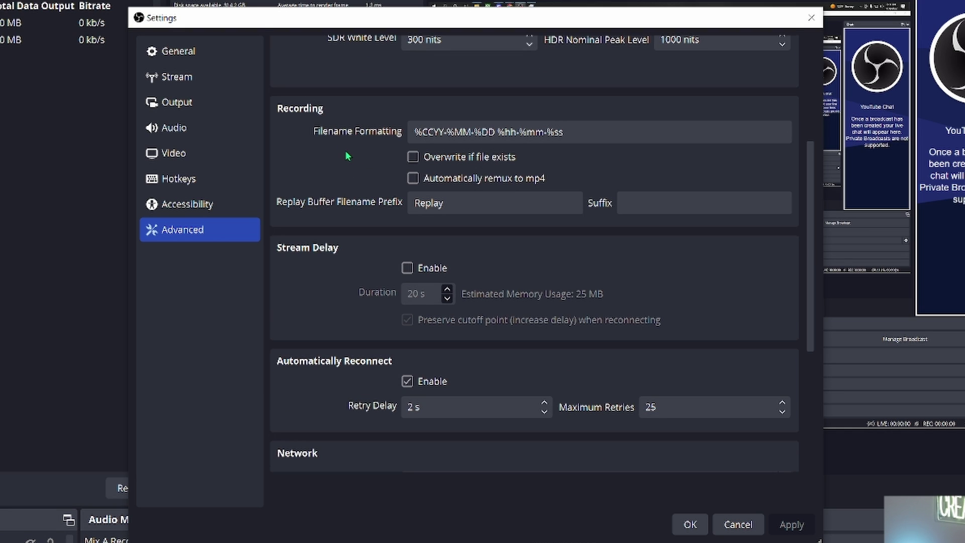
scroll(359, 154, "down", 1)
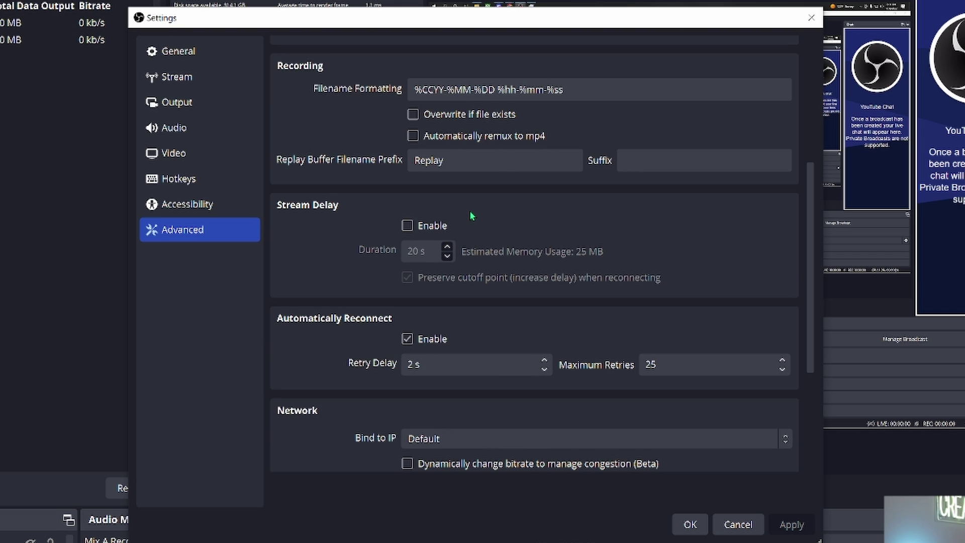
scroll(382, 221, "down", 4)
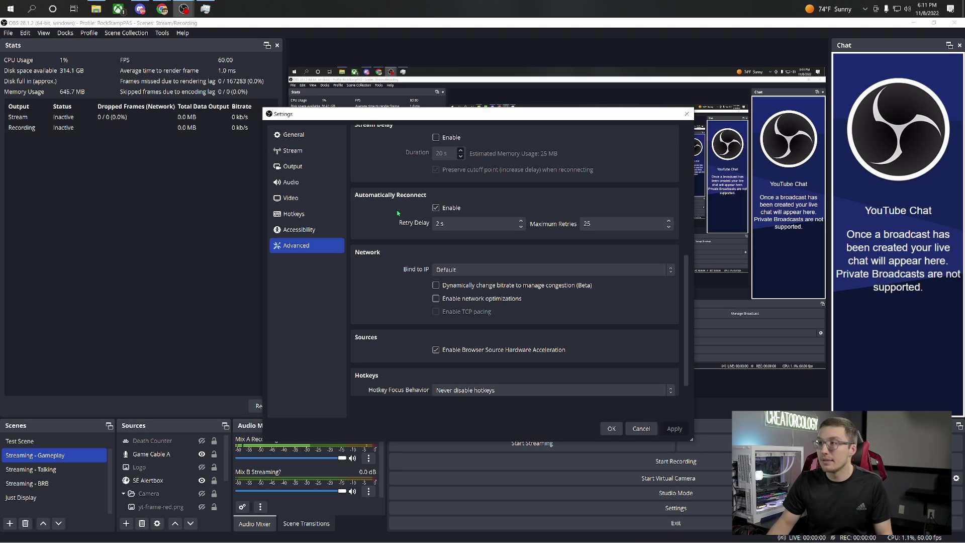
scroll(397, 236, "down", 1)
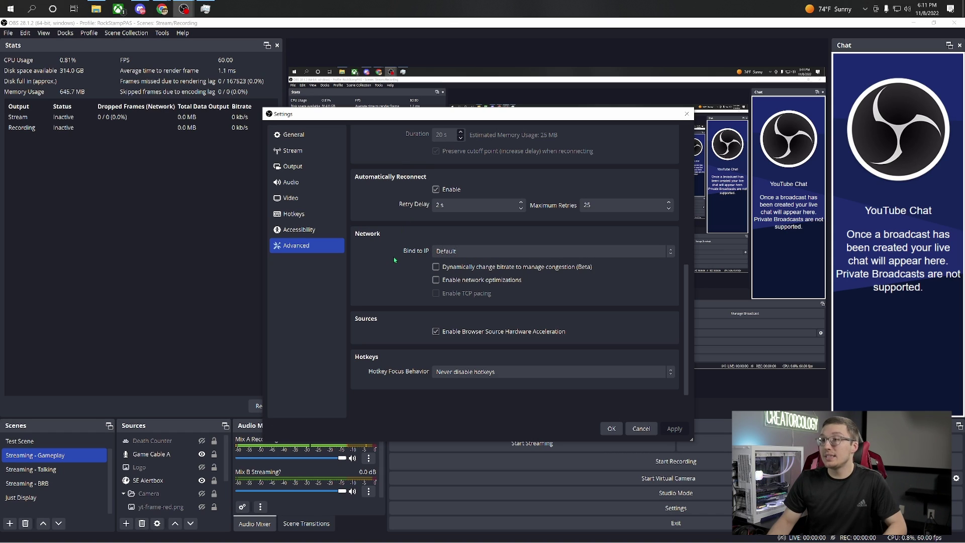
left_click(612, 428)
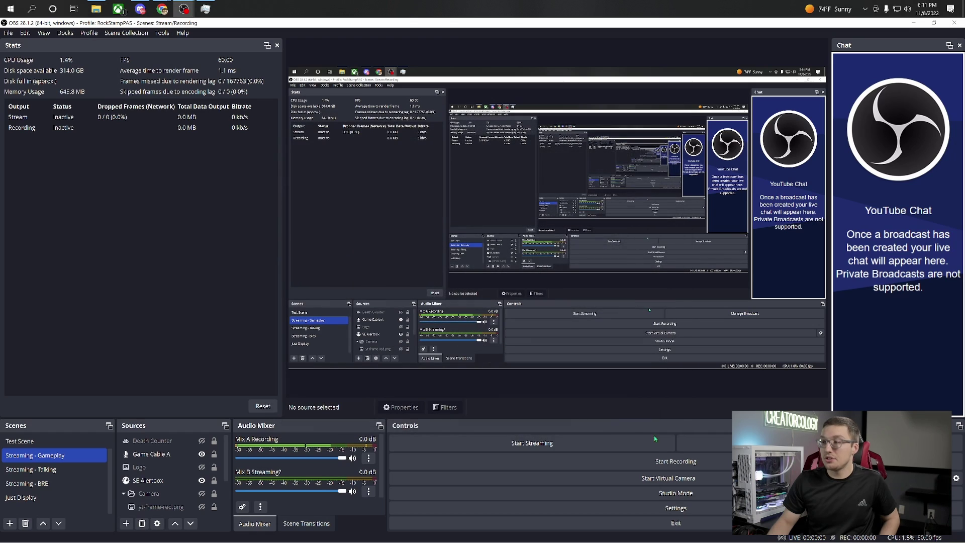